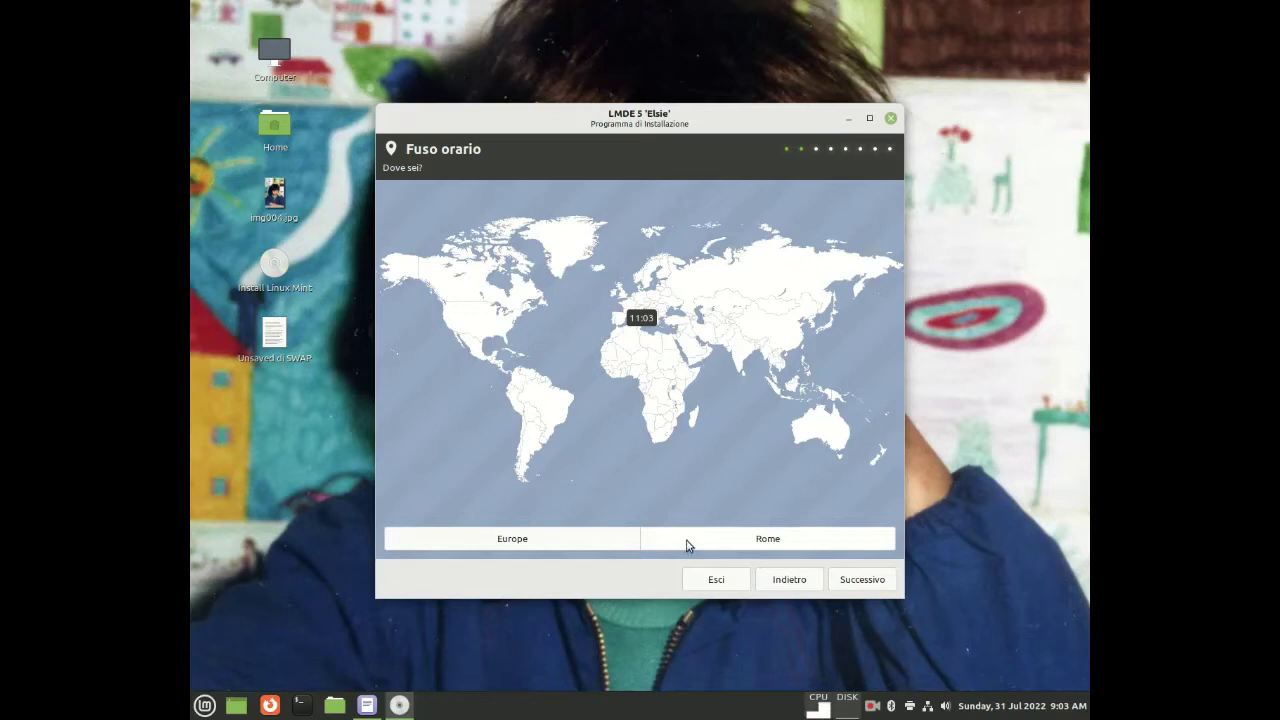
Accept the Europe/Rome time zone and the Italian keyboard layout
{"action": "left_click", "coordinate": [859, 584]}
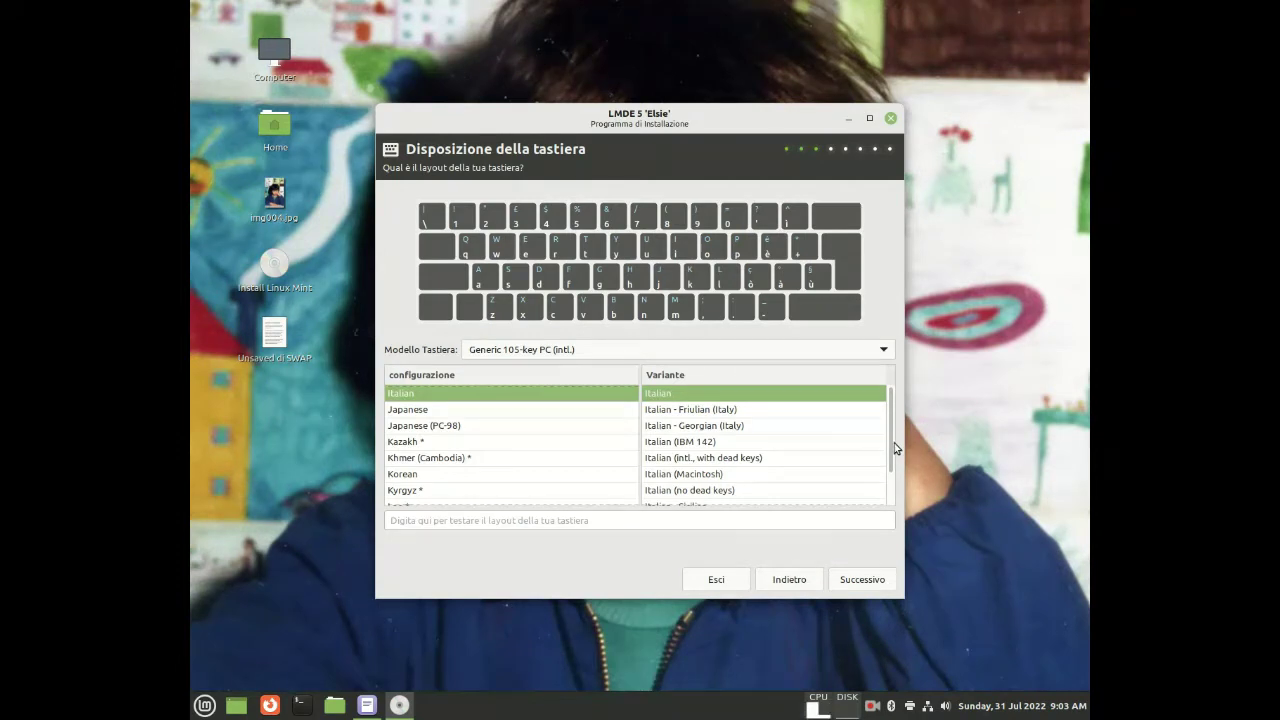
{"action": "left_click", "coordinate": [862, 580]}
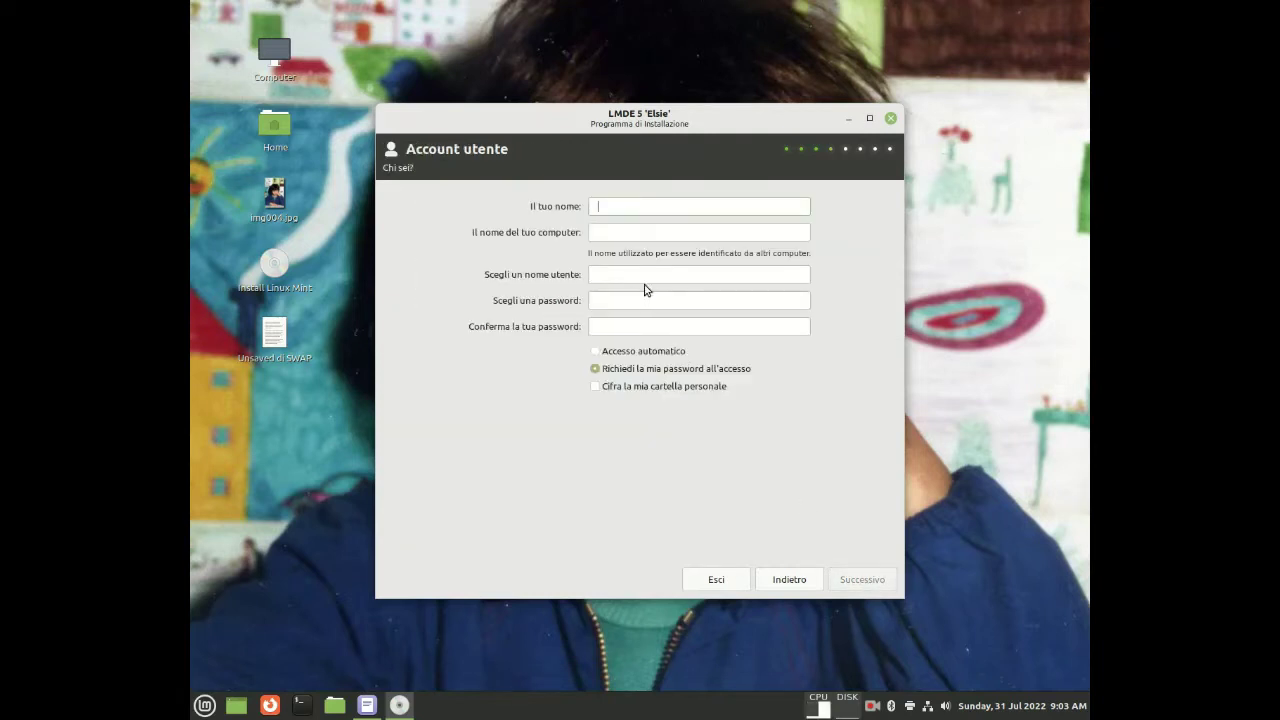
Enter the user's full name and a computer name with no spaces
{"action": "type", "text": "cav"}
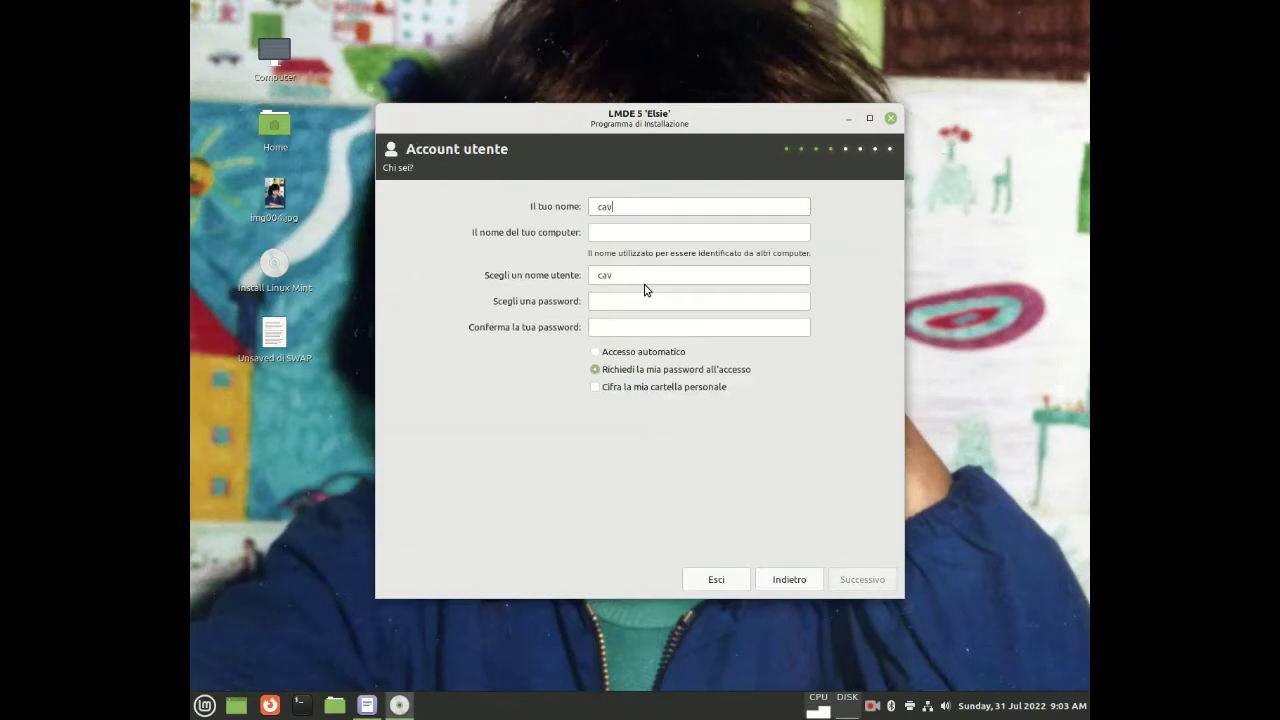
{"action": "type", "text": "asso nuovo"}
{"action": "left_click", "coordinate": [627, 231]}
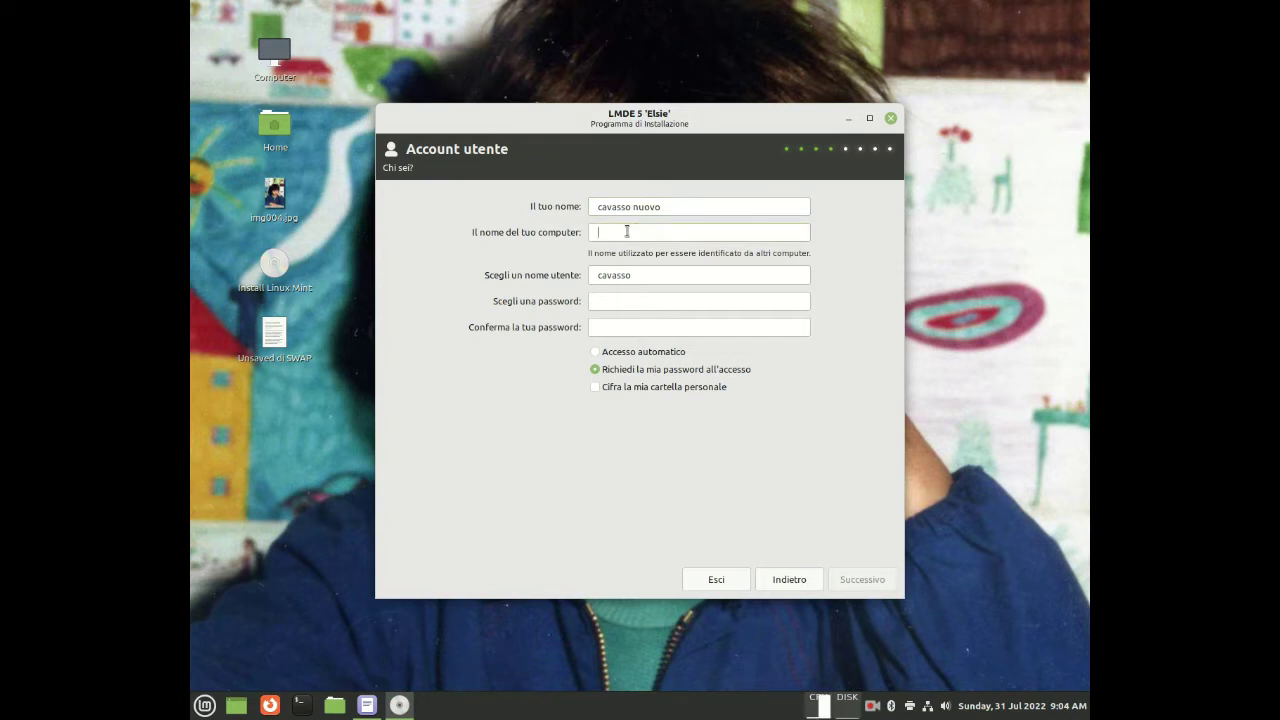
{"action": "type", "text": "c"}
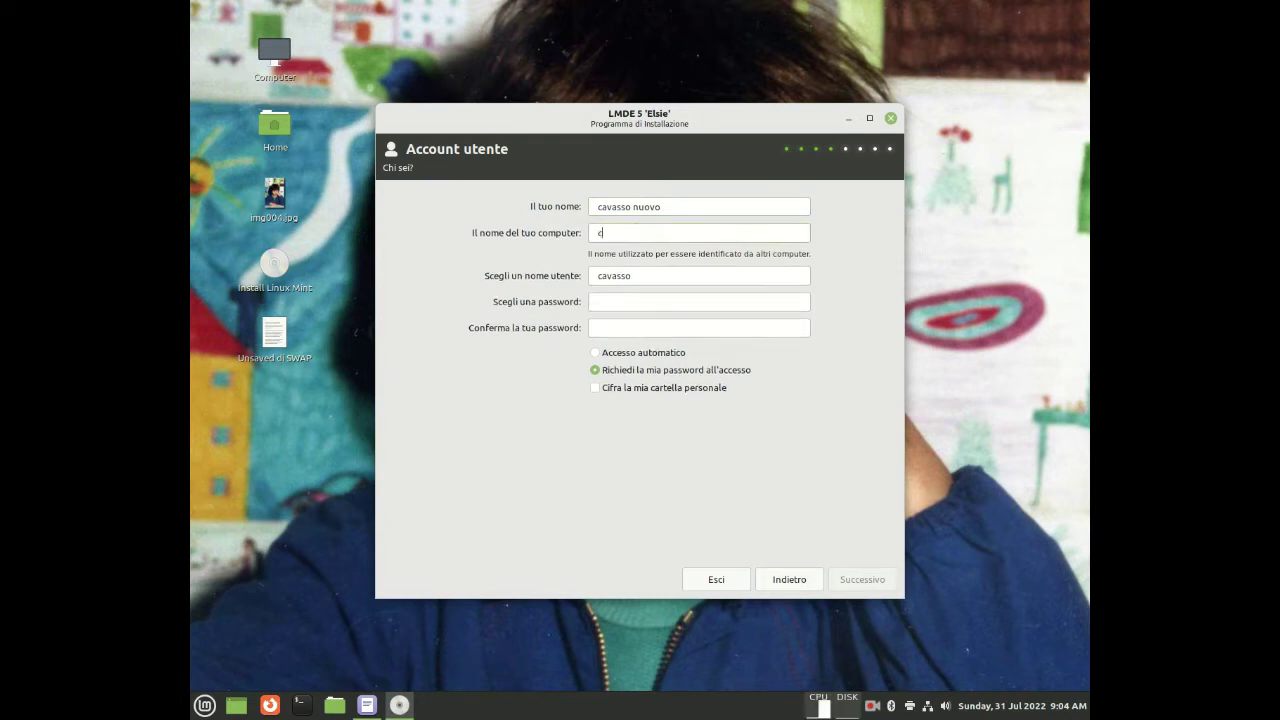
{"action": "type", "text": "avassonuovo"}
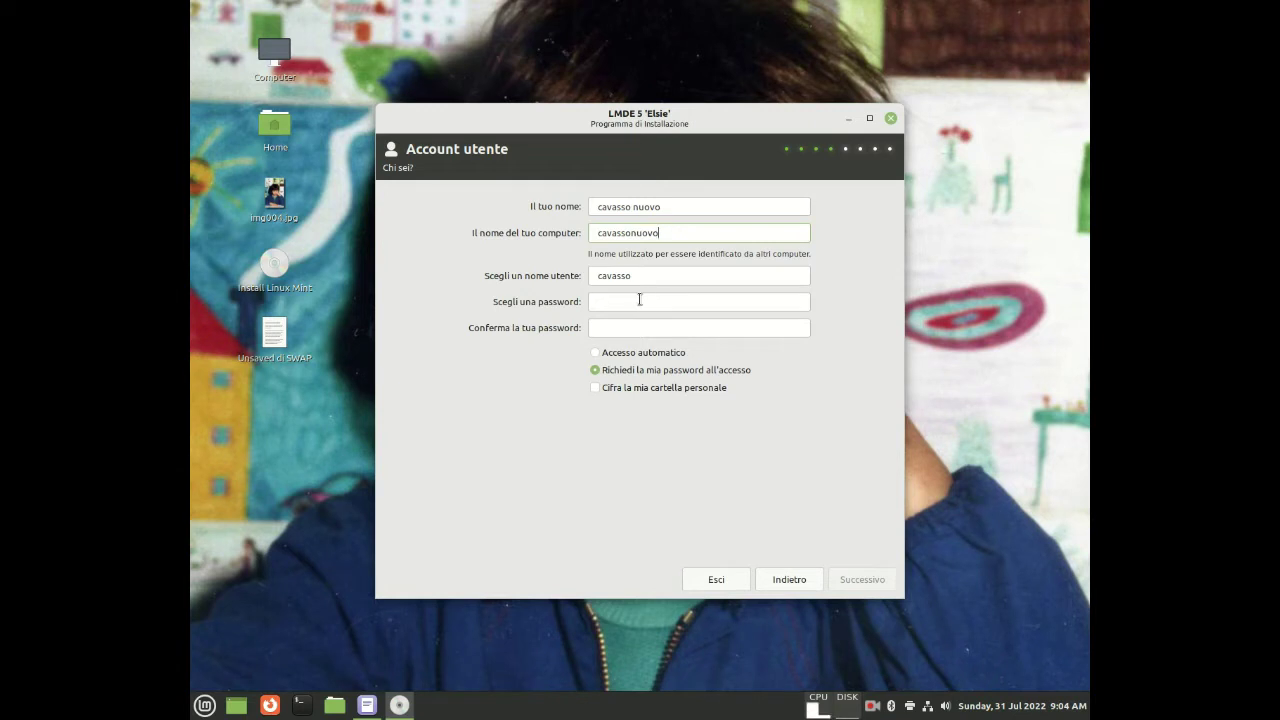
{"action": "left_click", "coordinate": [631, 234]}
{"action": "left_click", "coordinate": [641, 301]}
{"action": "left_click", "coordinate": [633, 232]}
{"action": "key", "text": "BackSpace"}
Enter and confirm the account password, enable automatic login, and continue
{"action": "left_click", "coordinate": [622, 297]}
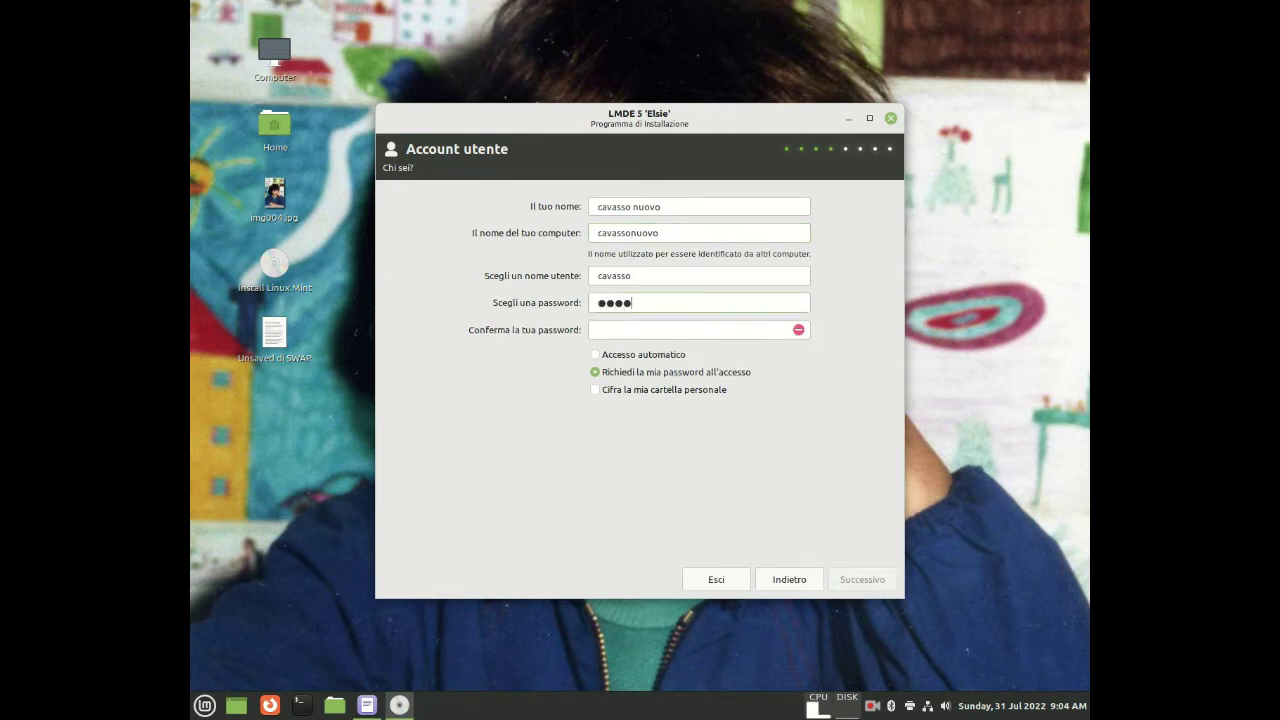
{"action": "left_click", "coordinate": [609, 329]}
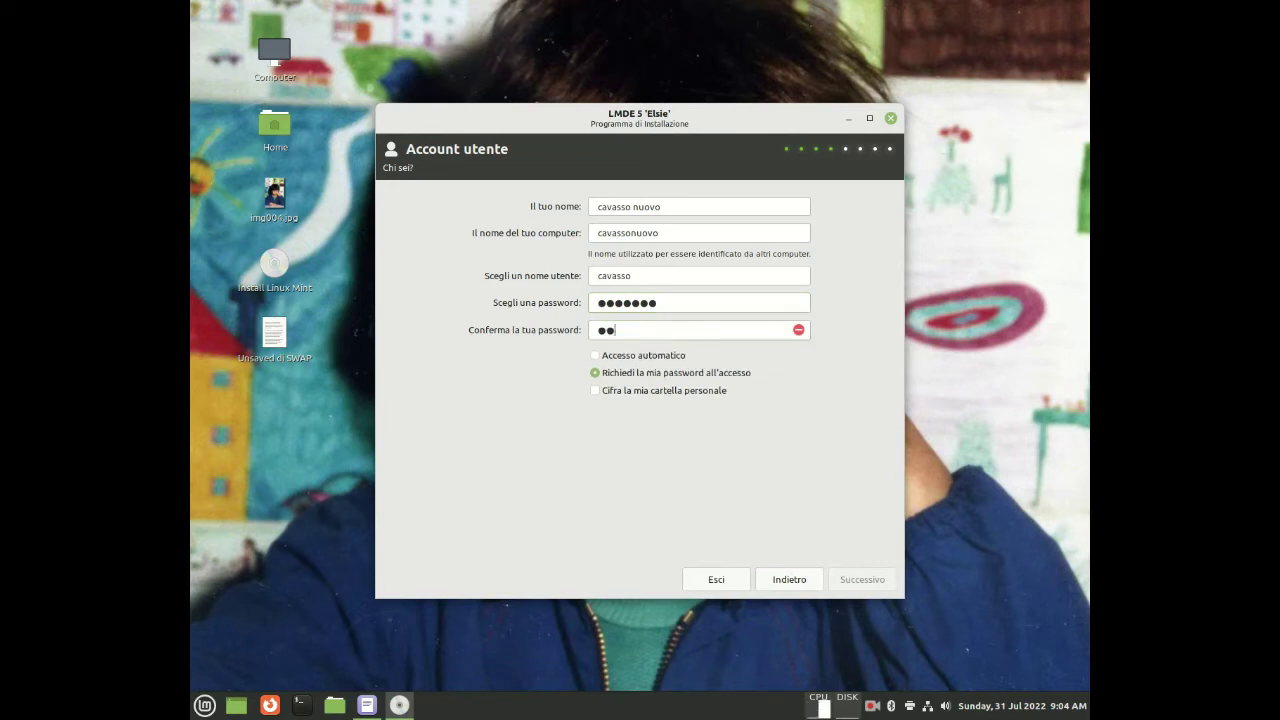
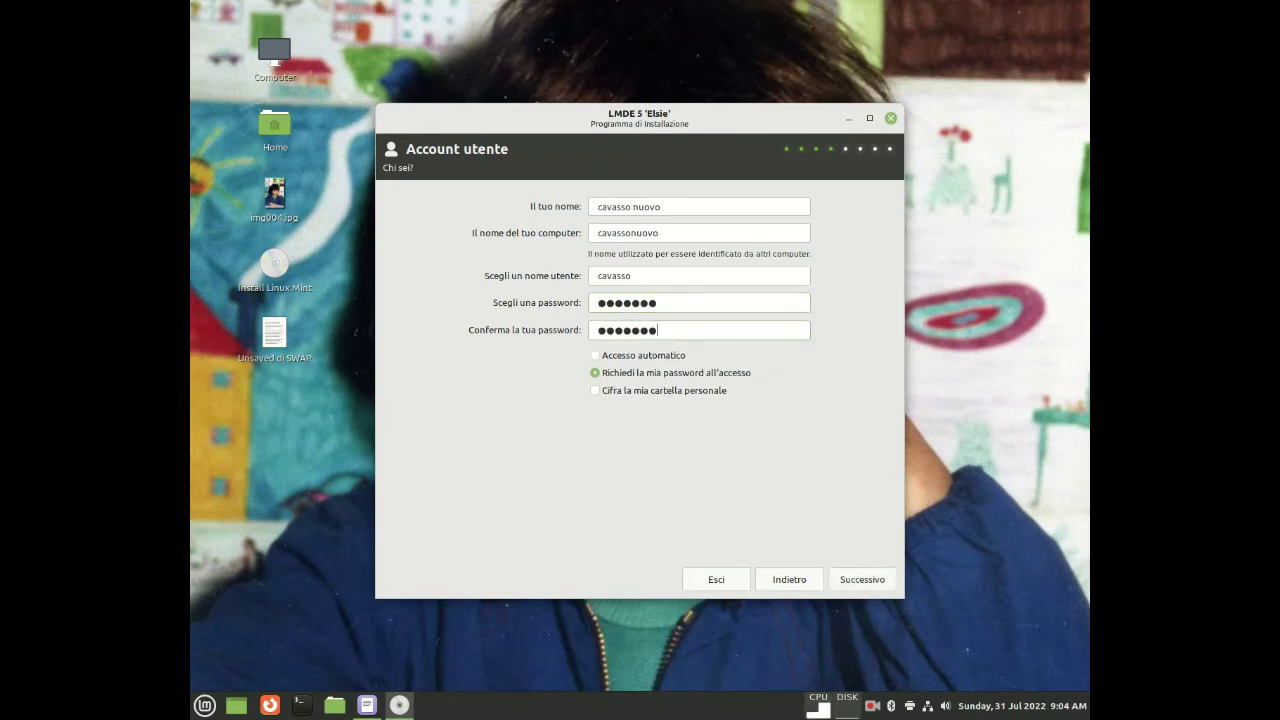
{"action": "left_click", "coordinate": [595, 355]}
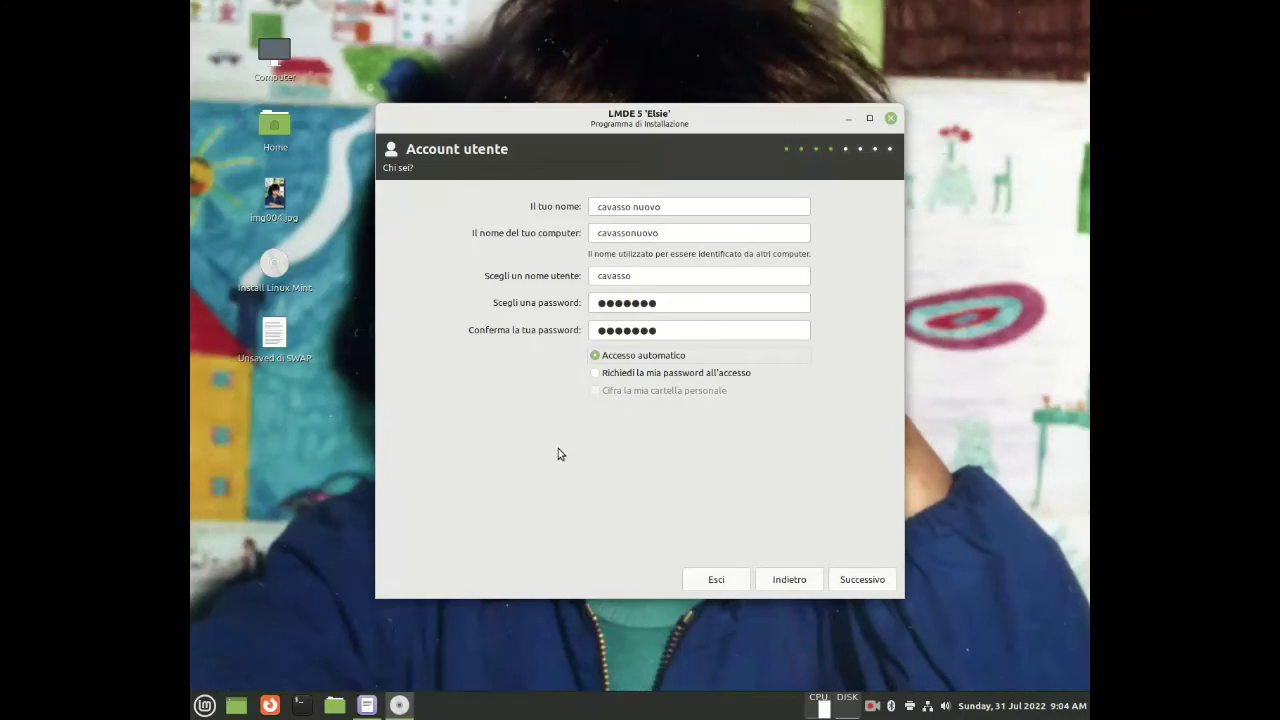
{"action": "left_click", "coordinate": [861, 580]}
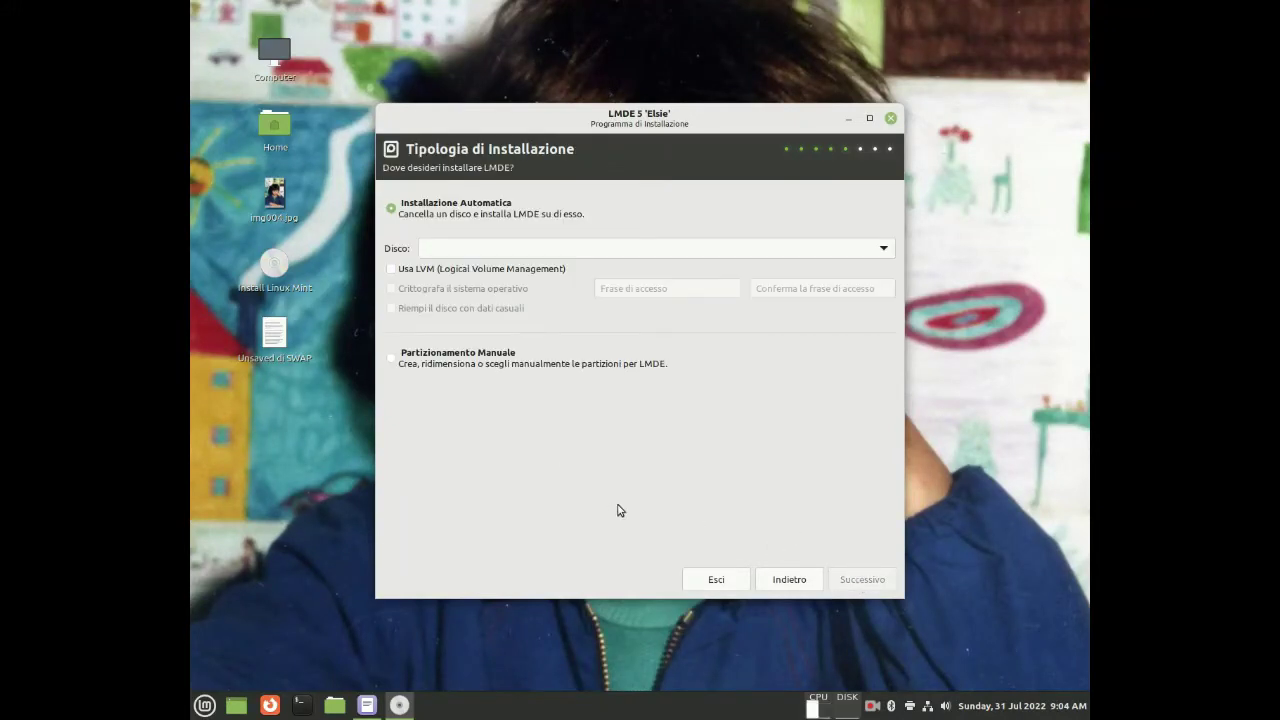
Choose manual partitioning, maximize the installer, and dismiss the root-partition-required warning
{"action": "left_click", "coordinate": [395, 362]}
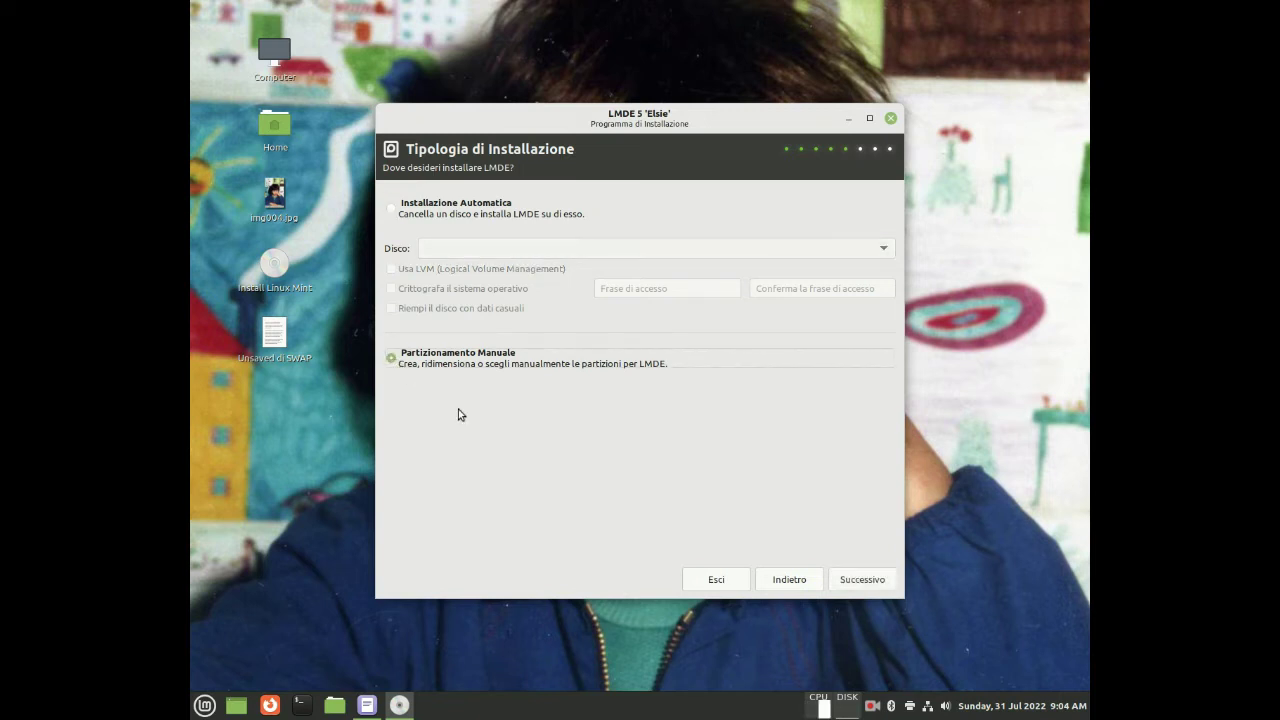
{"action": "left_click", "coordinate": [857, 583]}
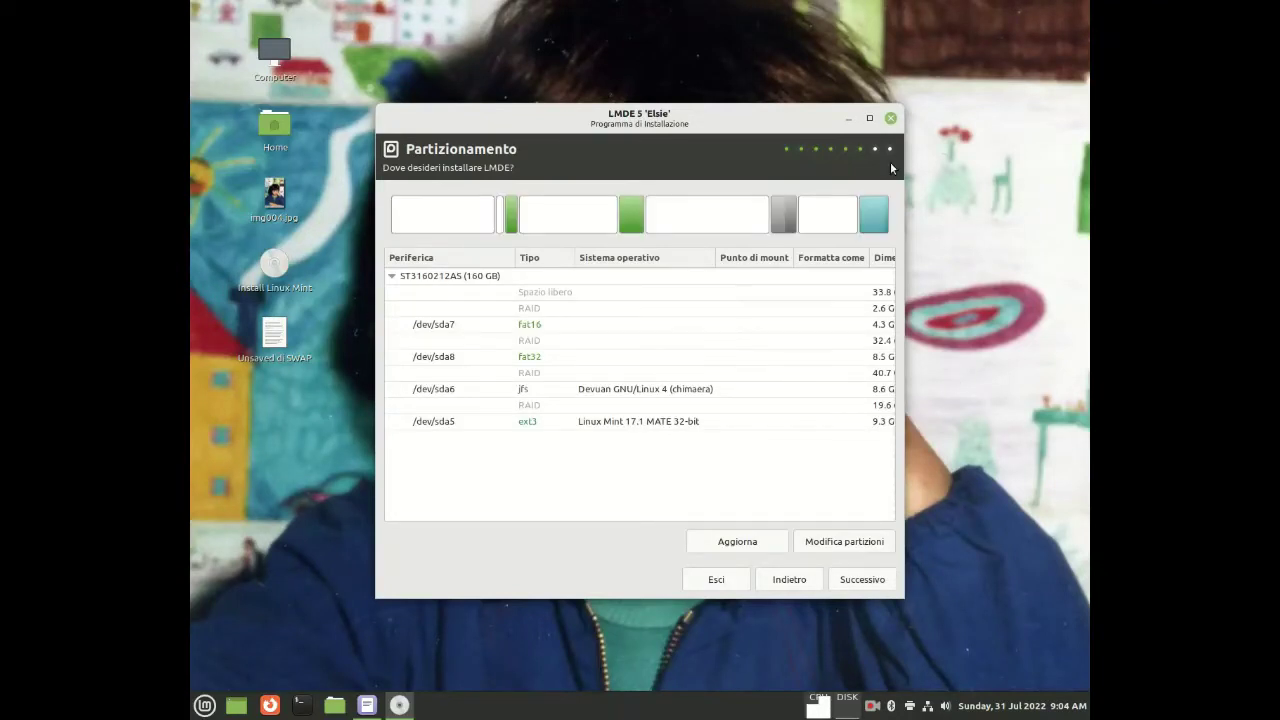
{"action": "left_click", "coordinate": [871, 119]}
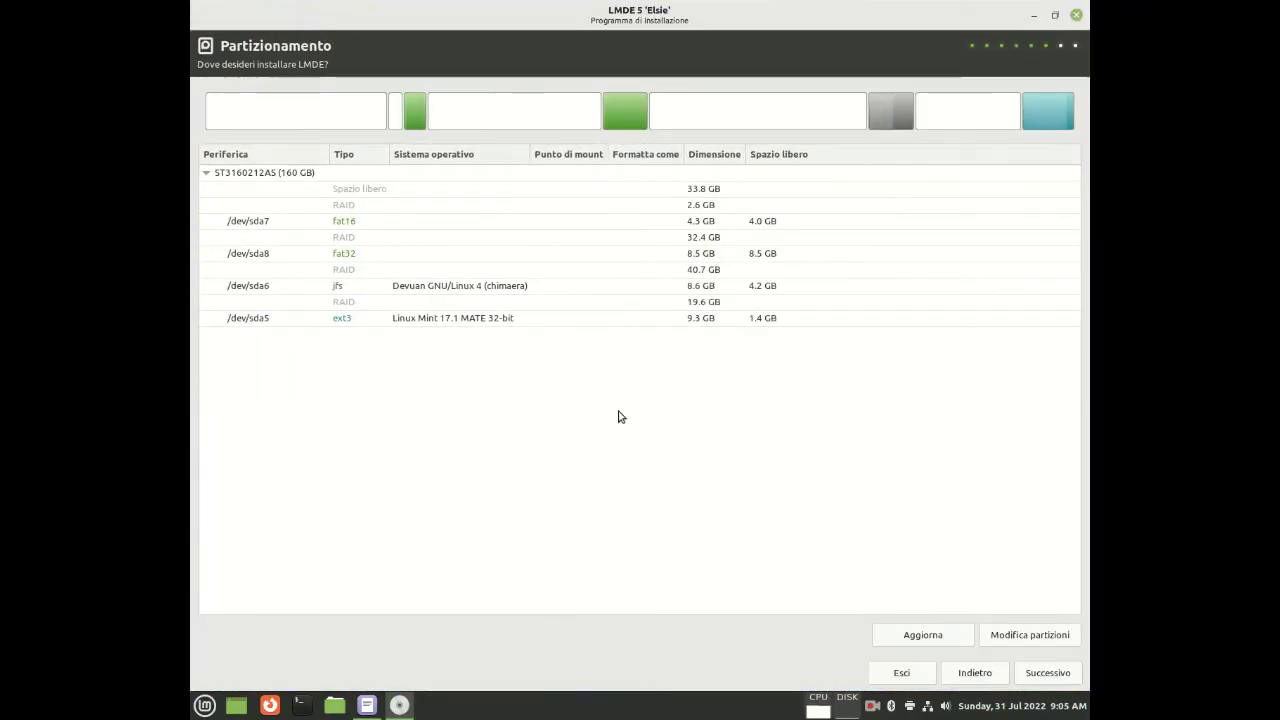
{"action": "left_click", "coordinate": [1037, 676]}
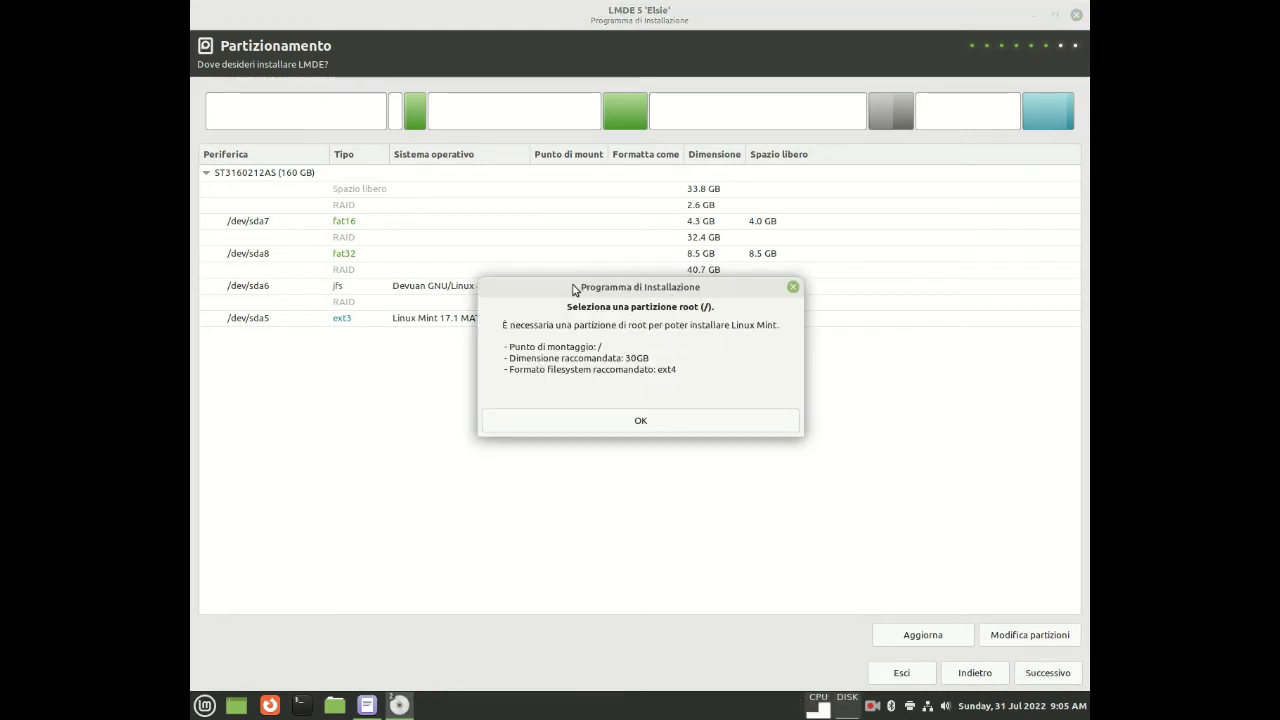
{"action": "left_click_drag", "start_coordinate": [576, 288], "coordinate": [590, 375]}
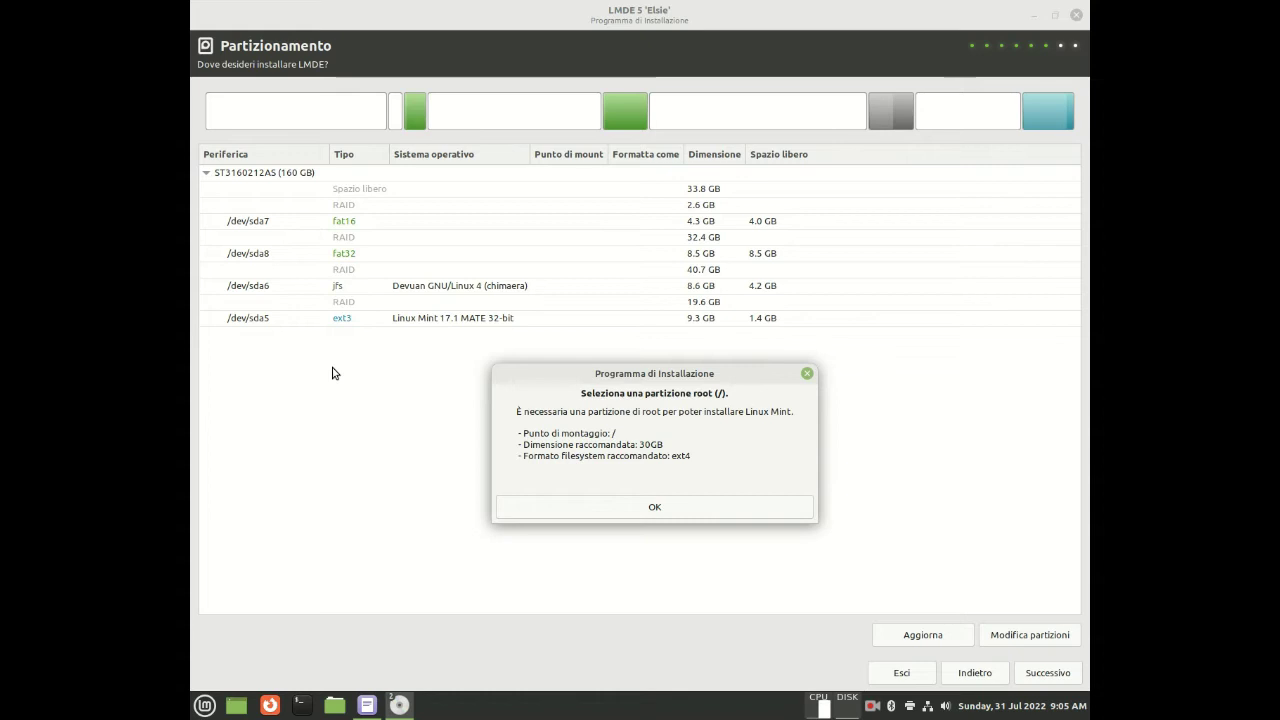
{"action": "left_click", "coordinate": [638, 514]}
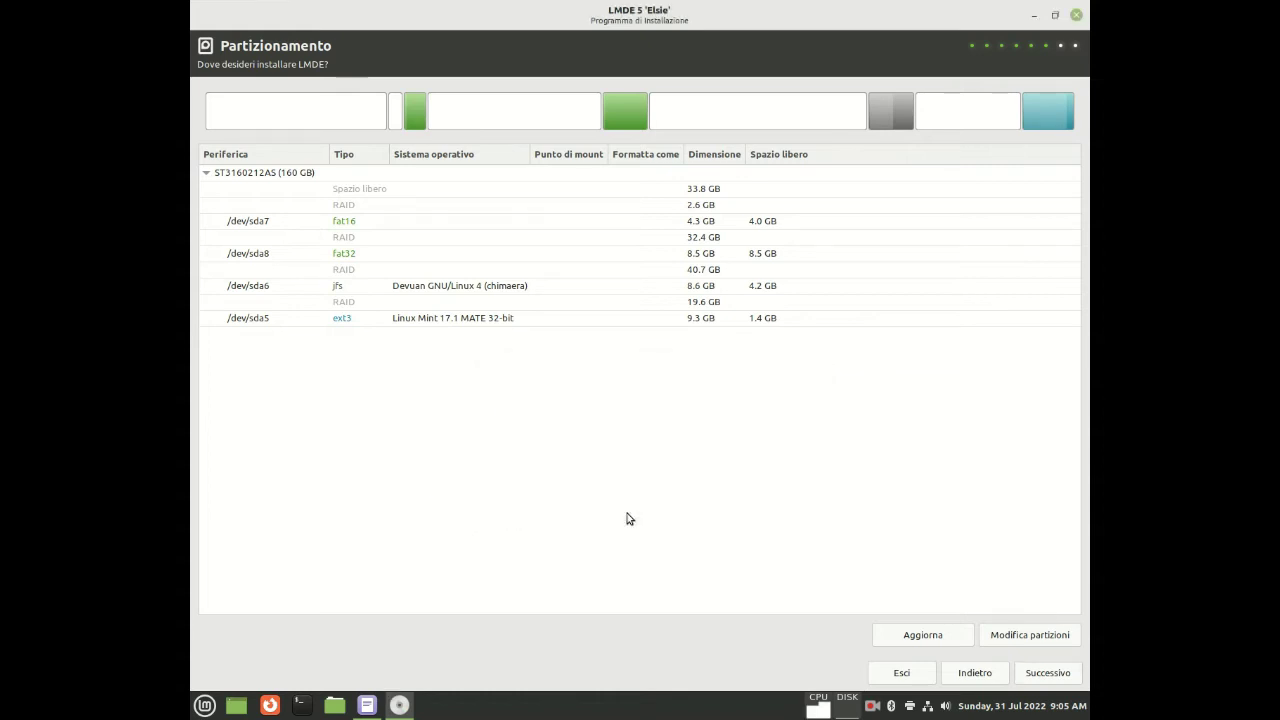
Launch GParted full-screen and view the Information for the 37.89 GiB unallocated space
{"action": "left_click", "coordinate": [1008, 642]}
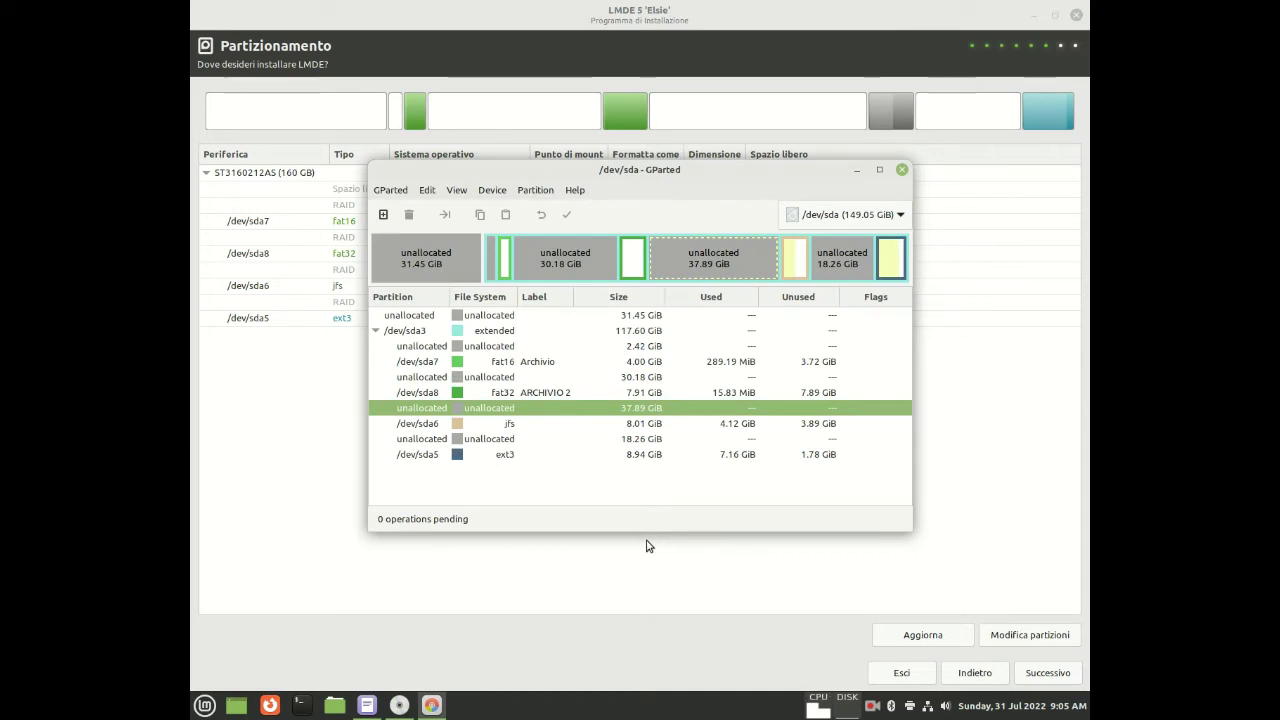
{"action": "left_click", "coordinate": [879, 170]}
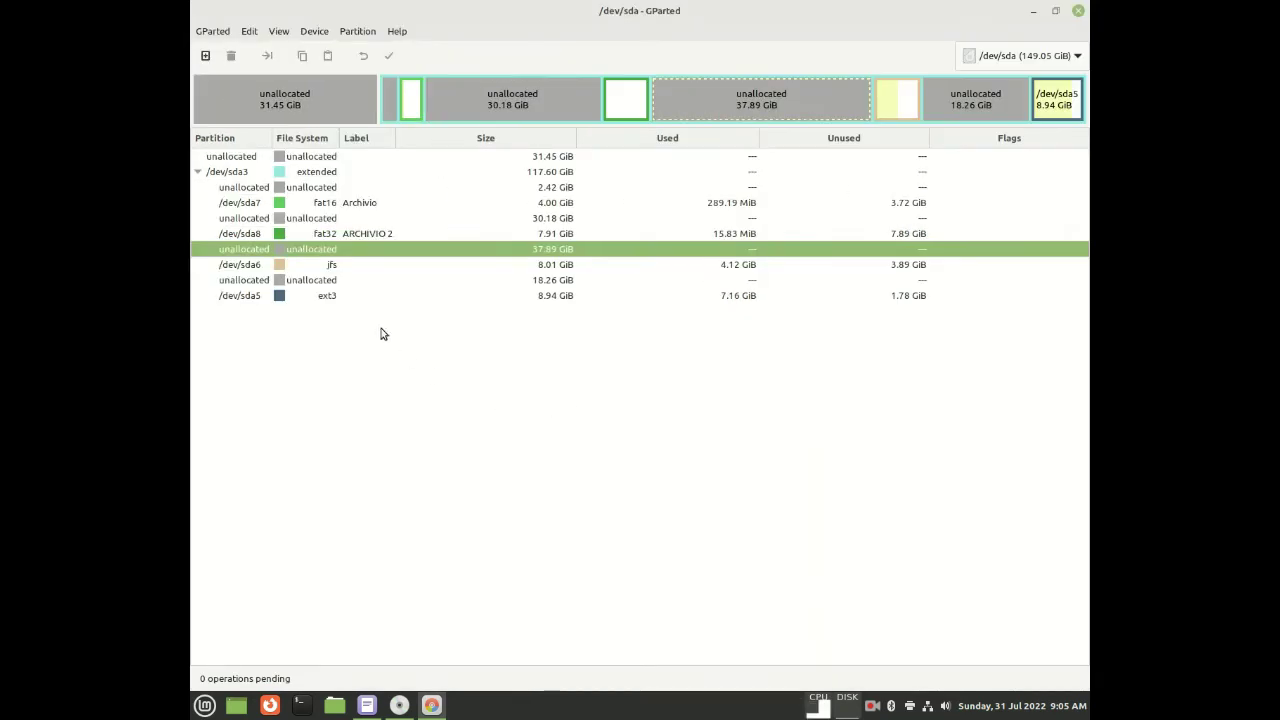
{"action": "left_click", "coordinate": [305, 219]}
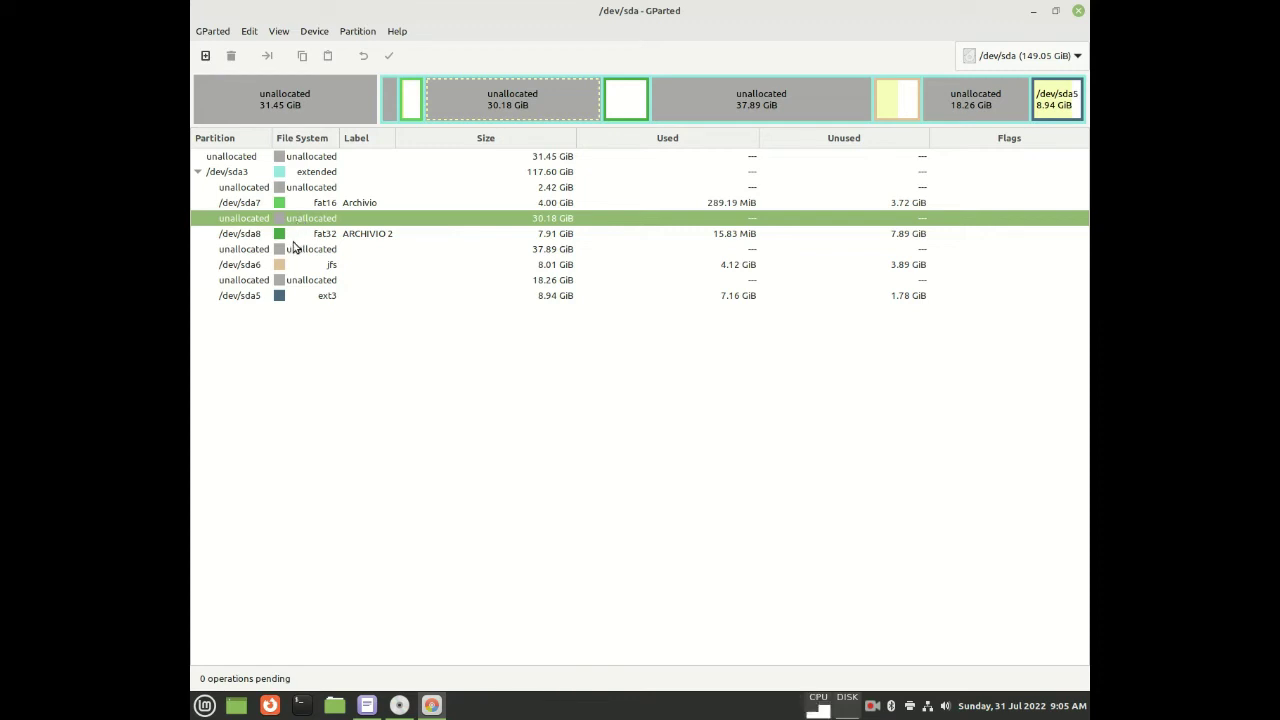
{"action": "left_click", "coordinate": [296, 251]}
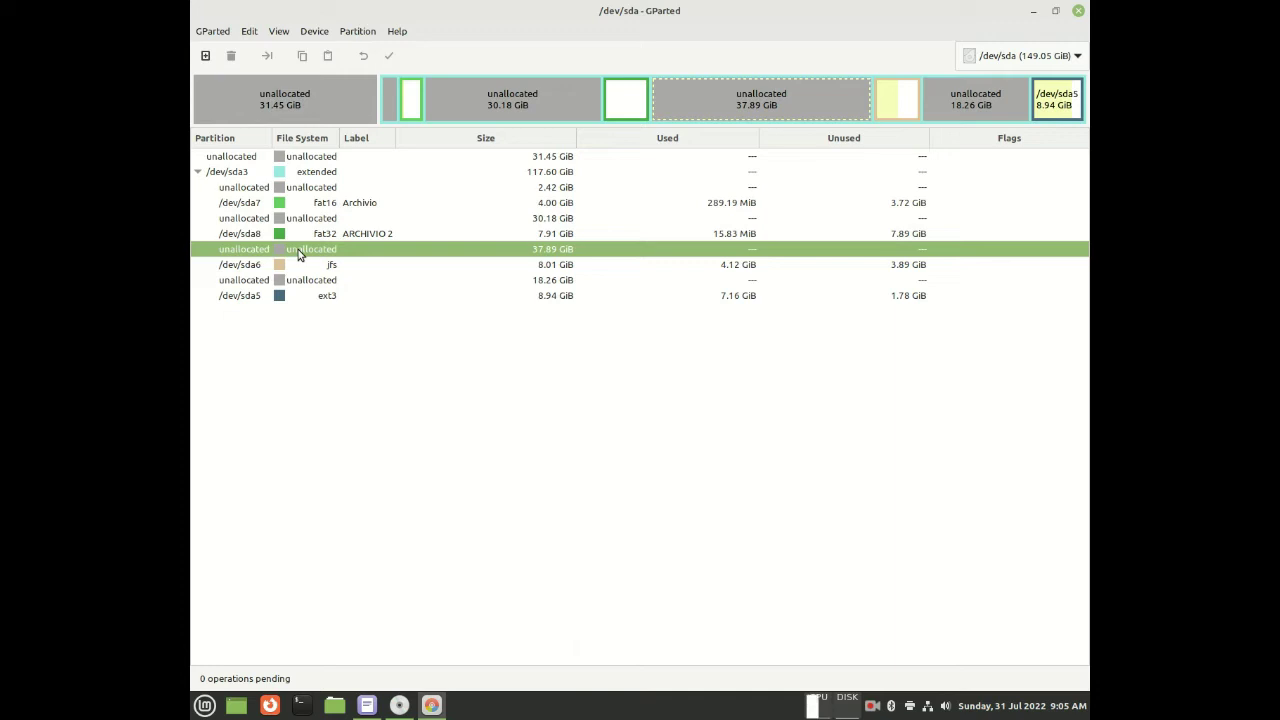
{"action": "double_click", "coordinate": [298, 254]}
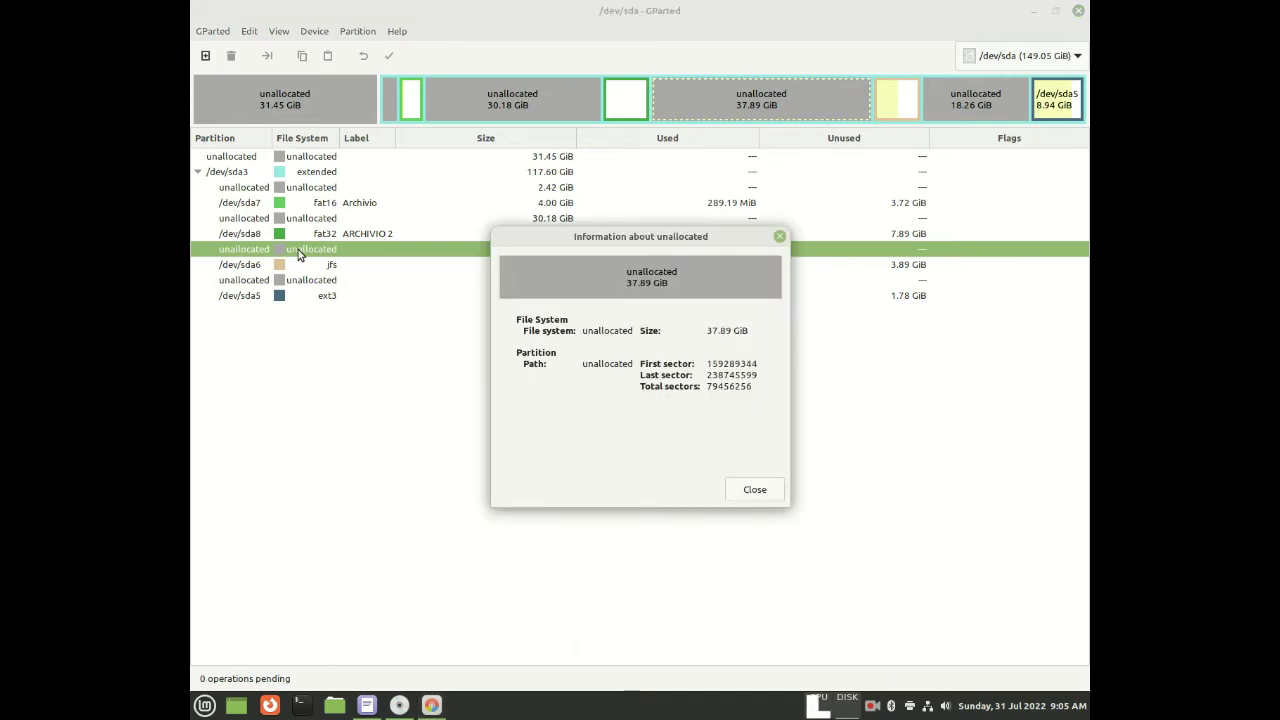
{"action": "left_click", "coordinate": [766, 490]}
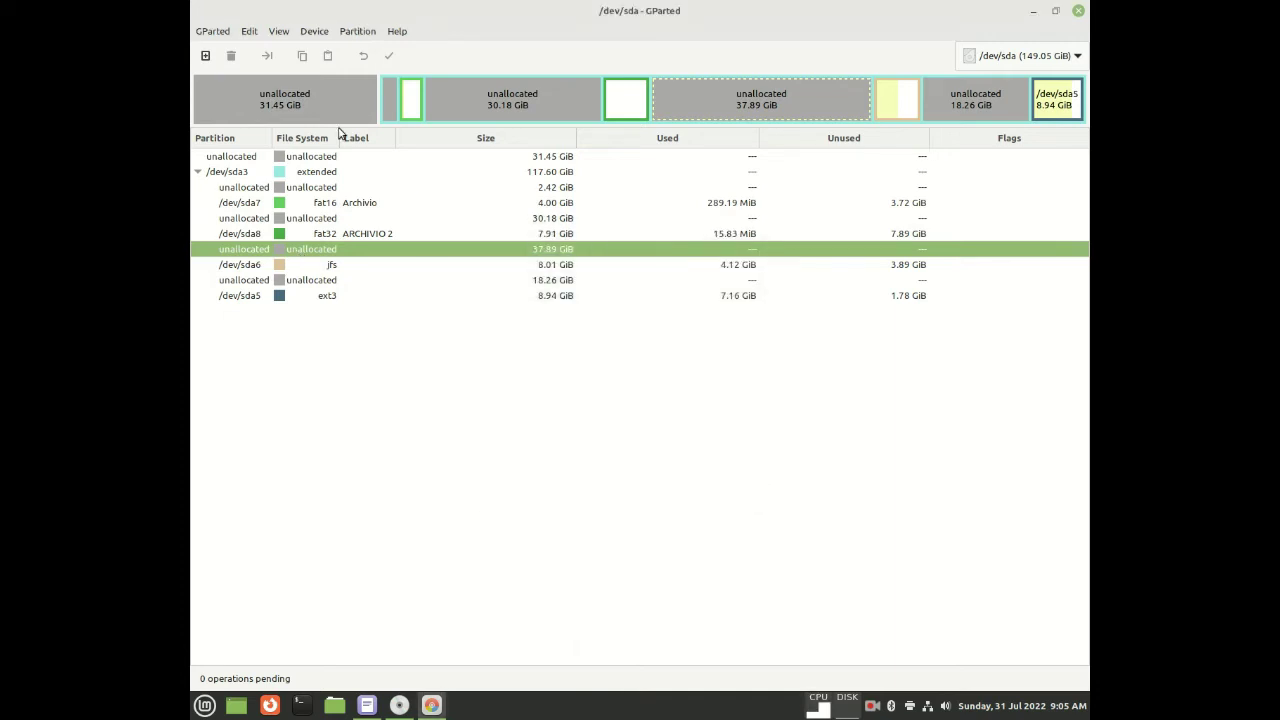
Start a new logical partition in the 37.89 GiB gap using the linux-swap file system
{"action": "left_click", "coordinate": [206, 57]}
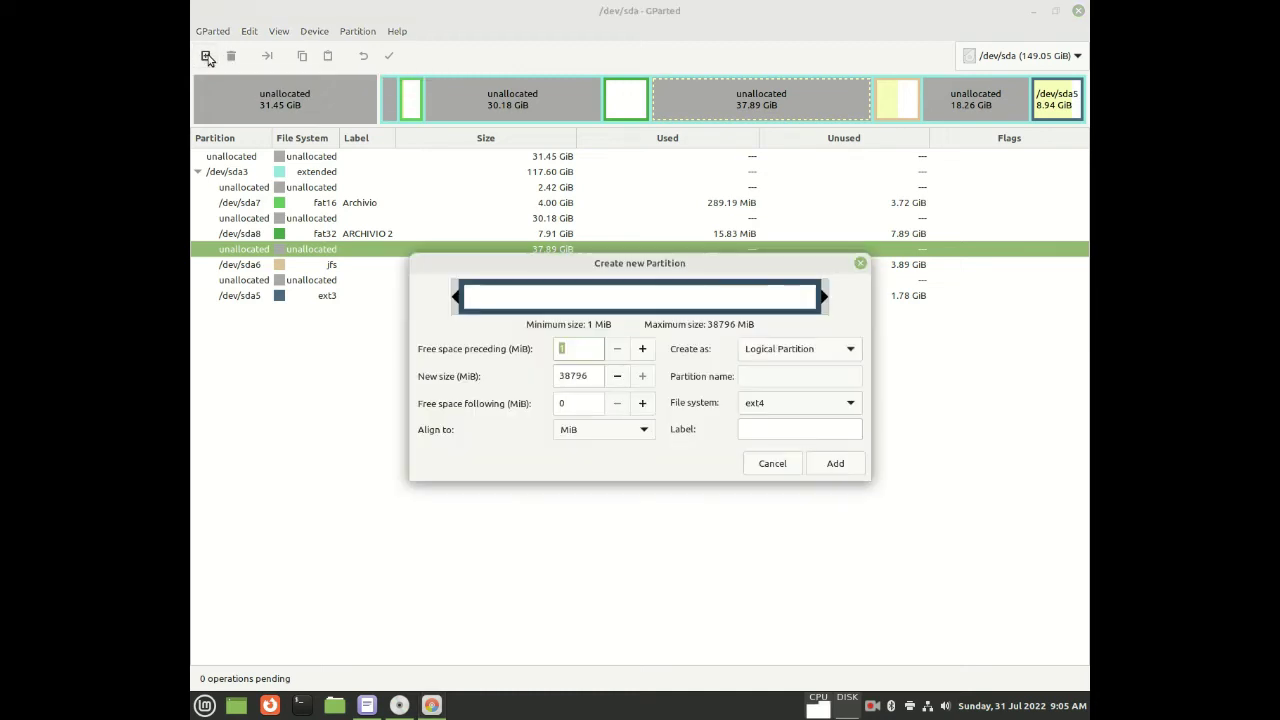
{"action": "left_click", "coordinate": [836, 349]}
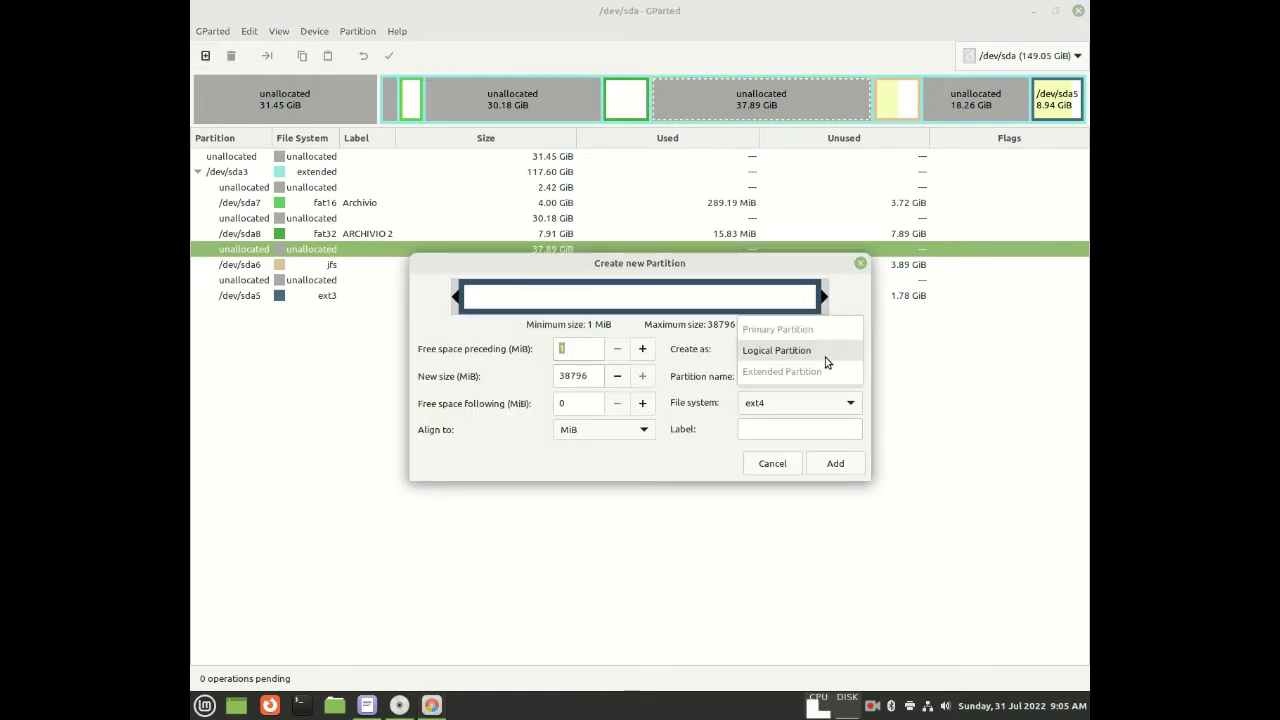
{"action": "left_click", "coordinate": [824, 358]}
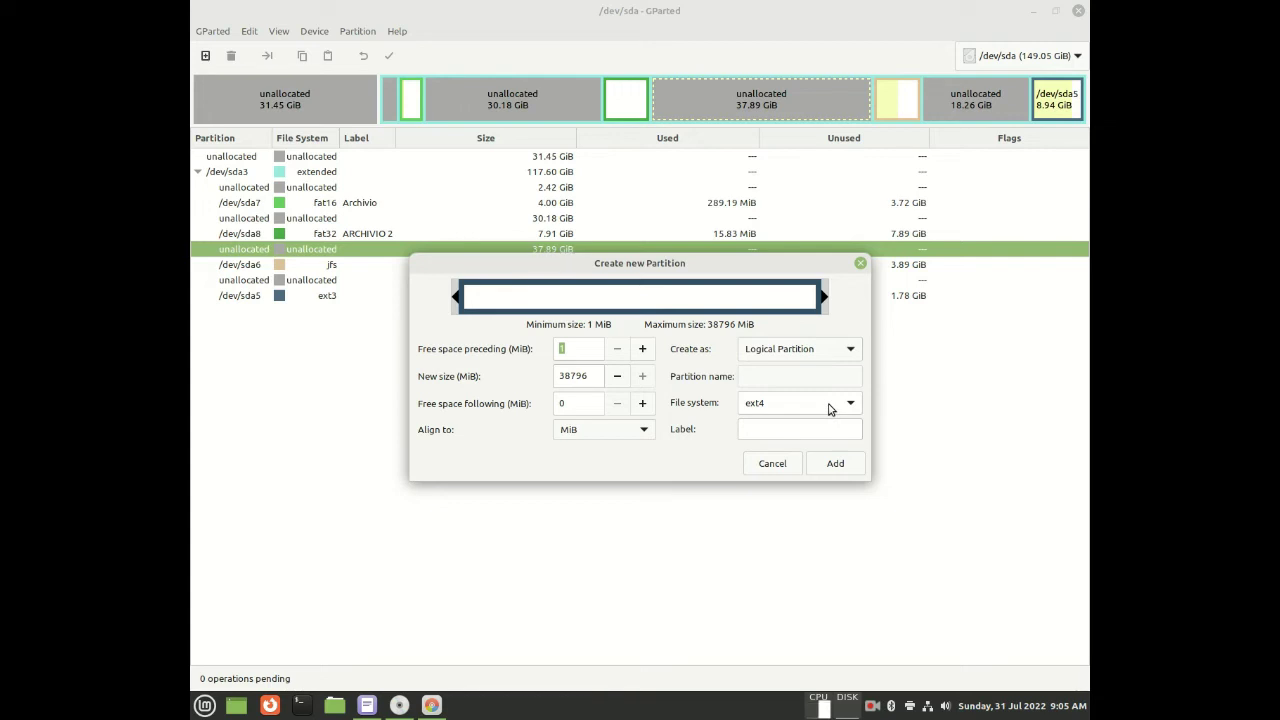
{"action": "left_click", "coordinate": [841, 408]}
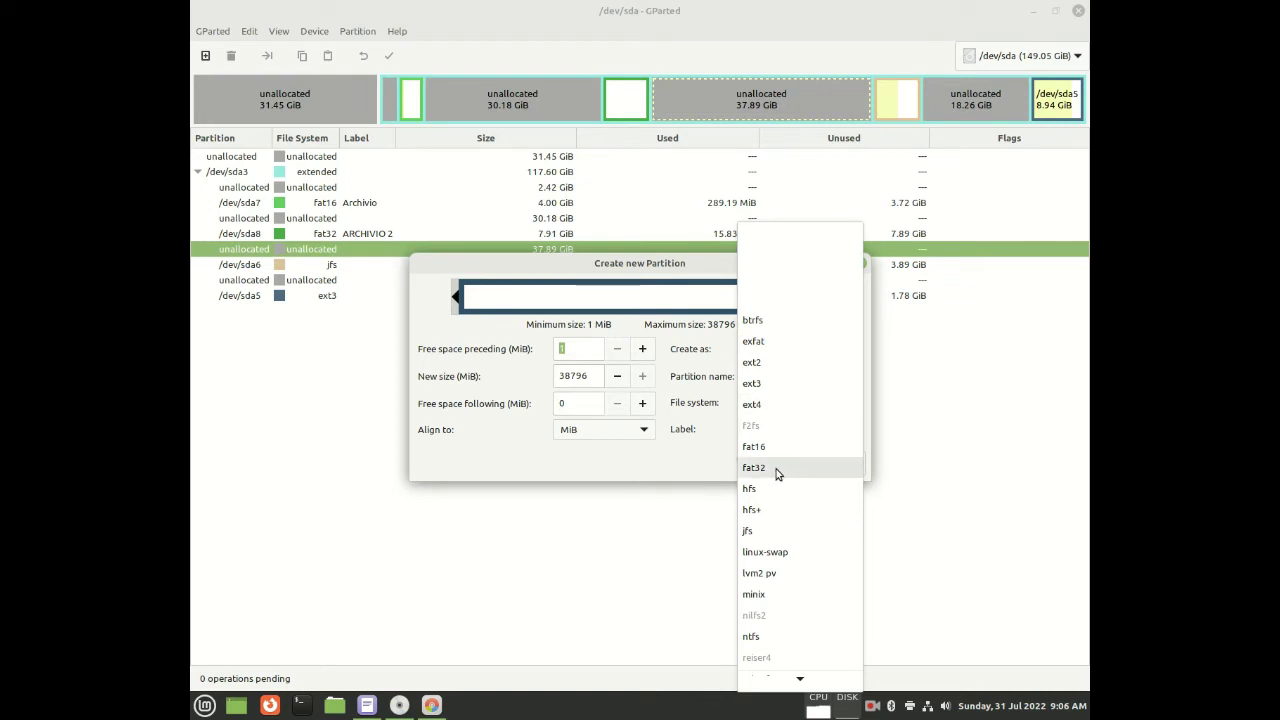
{"action": "scroll", "coordinate": [775, 545], "scroll_direction": "down", "scroll_amount": 1}
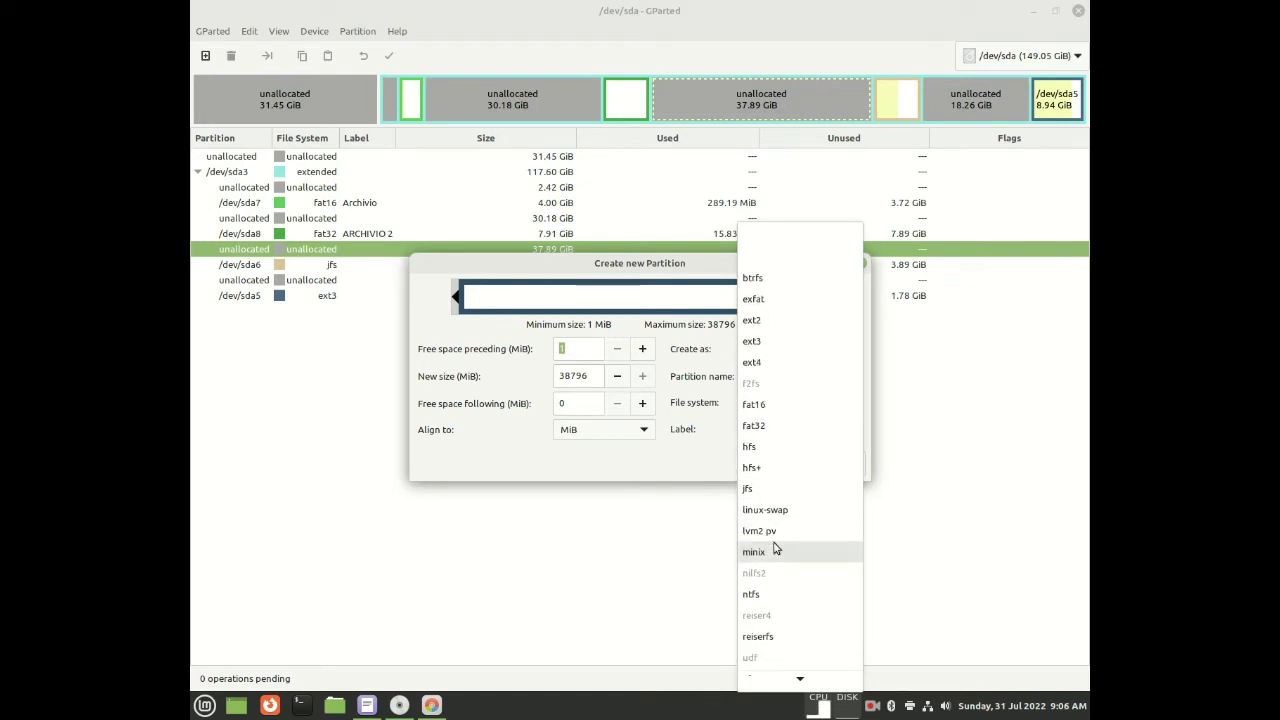
{"action": "scroll", "coordinate": [775, 548], "scroll_direction": "down", "scroll_amount": 1}
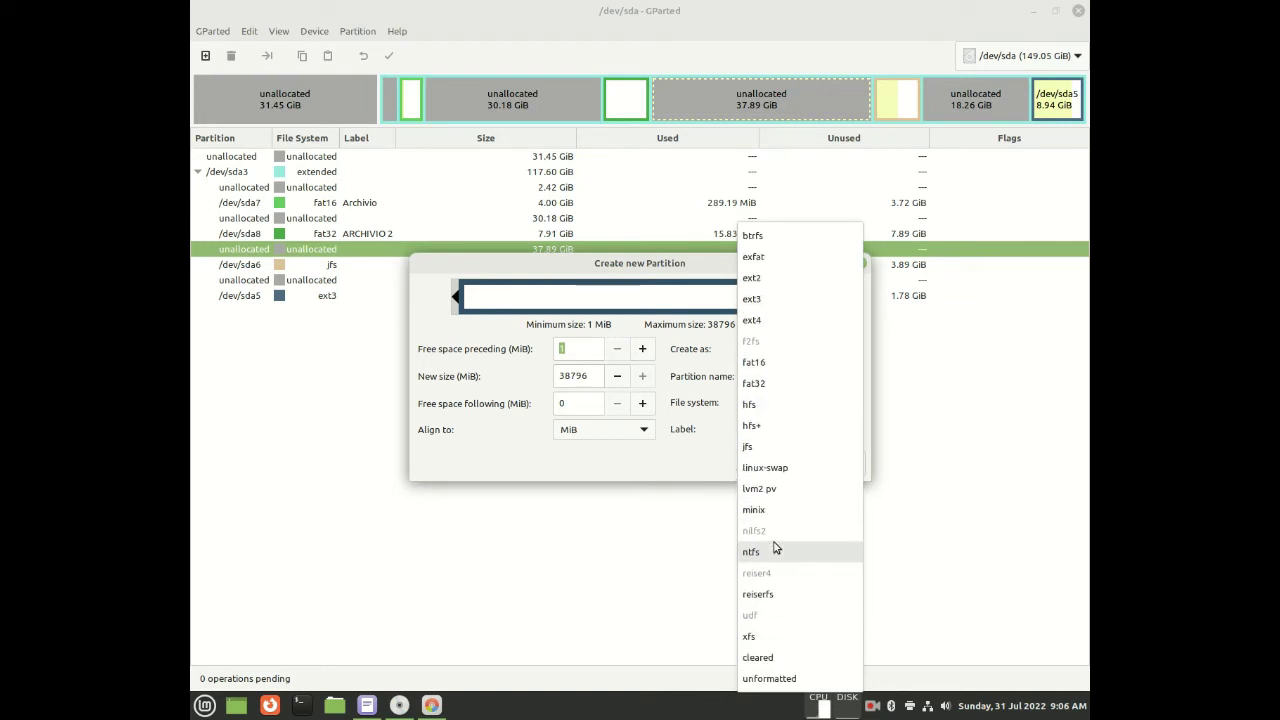
{"action": "key", "text": "Escape"}
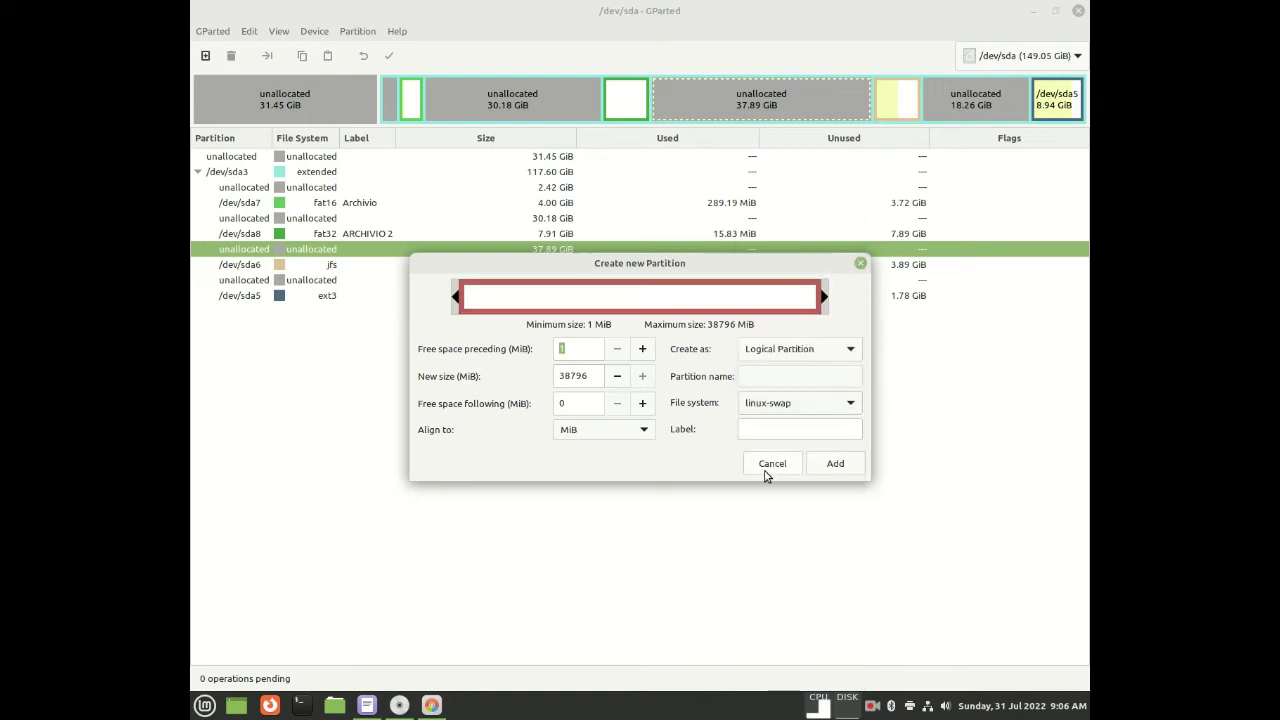
Set the new size to 2300 MiB and add the 2.25 GiB swap partition
{"action": "left_click", "coordinate": [595, 376]}
{"action": "key", "text": "BackSpace"}
{"action": "key", "text": "BackSpace"}
{"action": "key", "text": "BackSpace"}
{"action": "key", "text": "BackSpace"}
{"action": "key", "text": "BackSpace"}
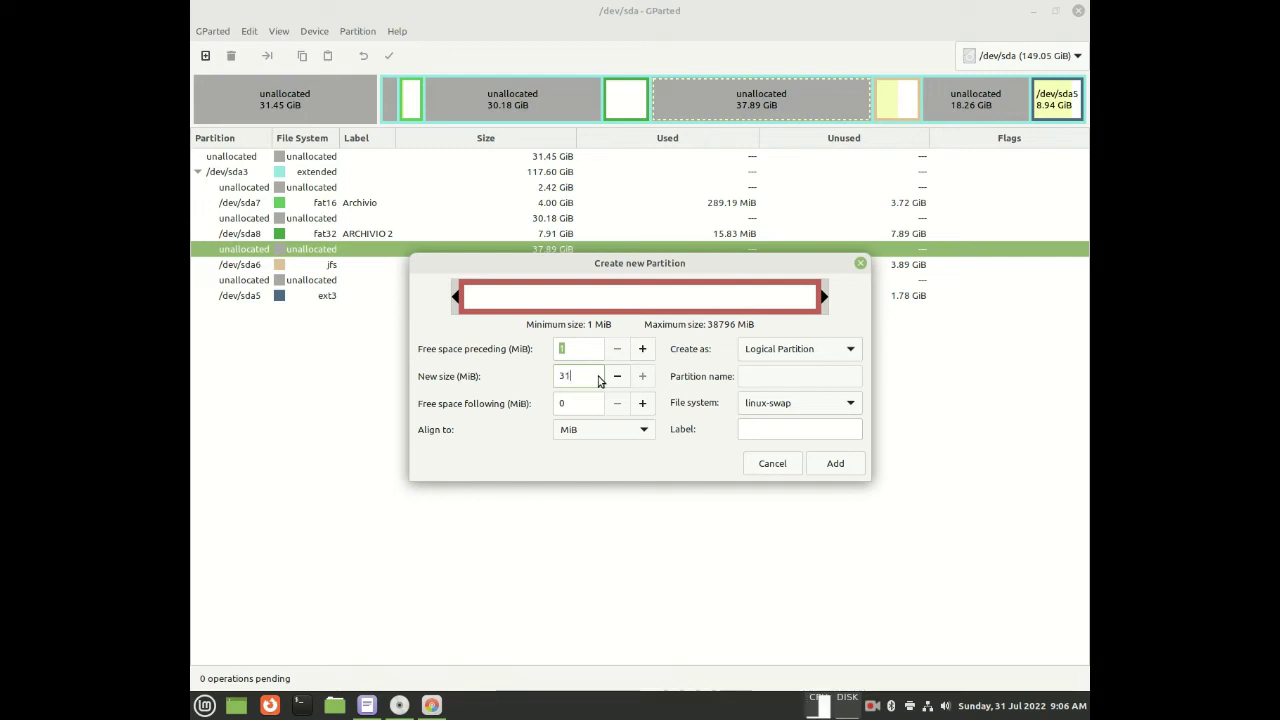
{"action": "type", "text": "00"}
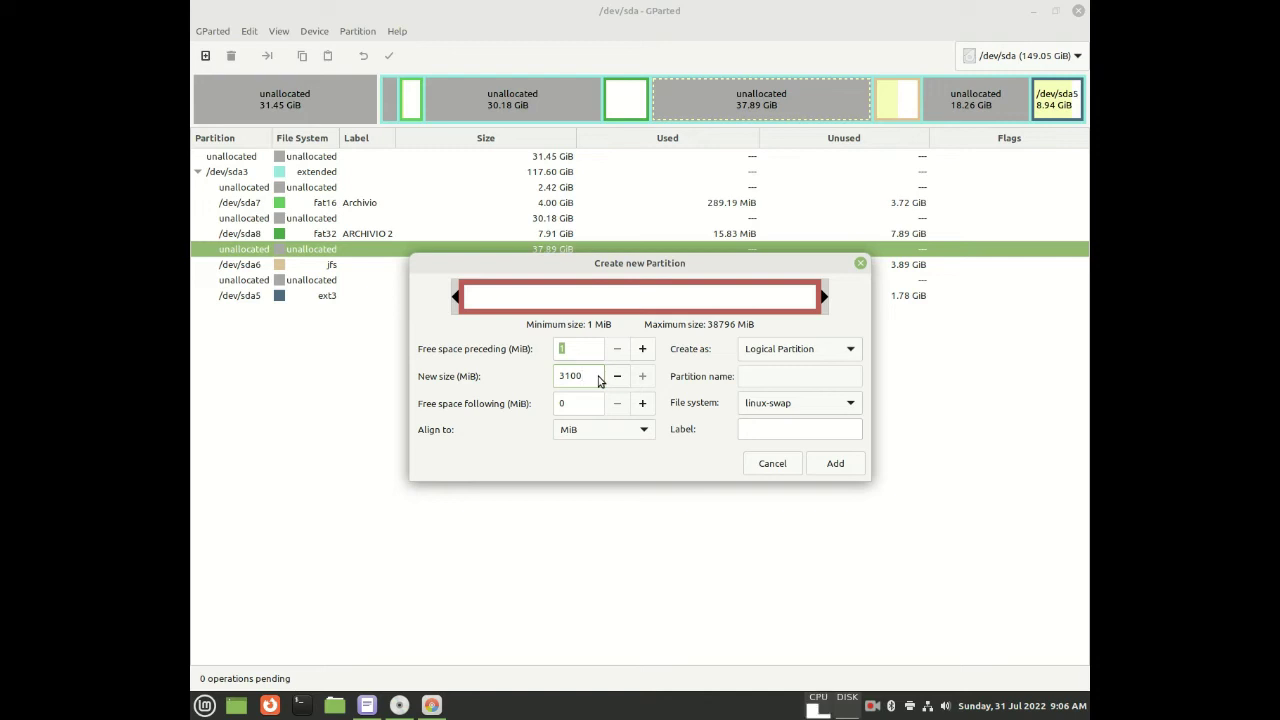
{"action": "key", "text": "Left"}
{"action": "key", "text": "Left"}
{"action": "key", "text": "BackSpace"}
{"action": "key", "text": "BackSpace"}
{"action": "type", "text": "2"}
{"action": "left_click", "coordinate": [570, 376]}
{"action": "key", "text": "BackSpace"}
{"action": "type", "text": "3"}
{"action": "left_click", "coordinate": [836, 466]}
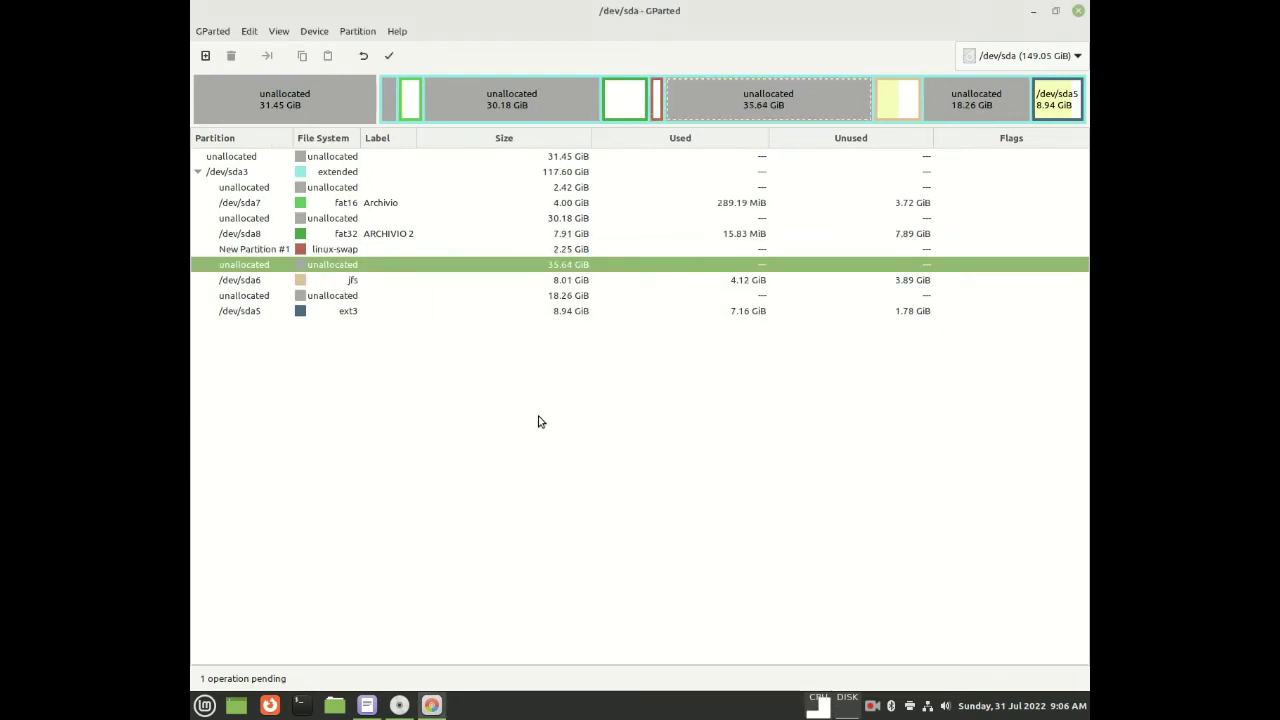
{"action": "left_click", "coordinate": [571, 251]}
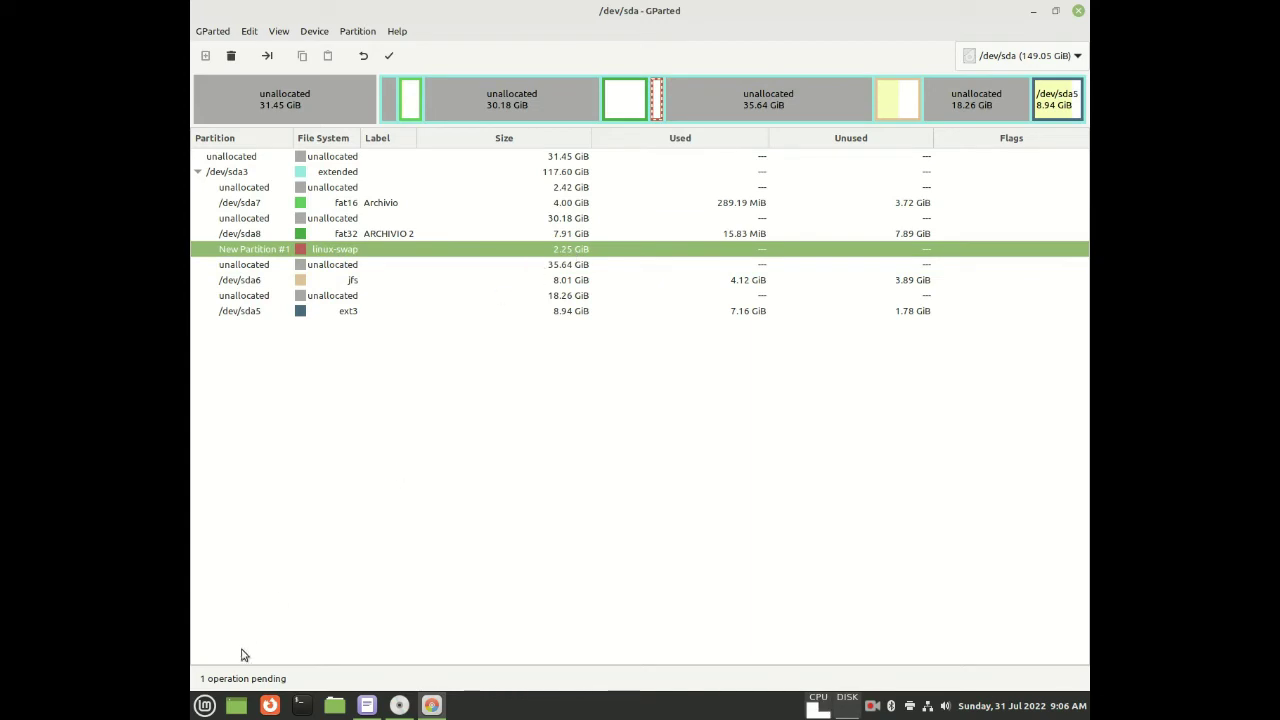
{"action": "left_click", "coordinate": [298, 705]}
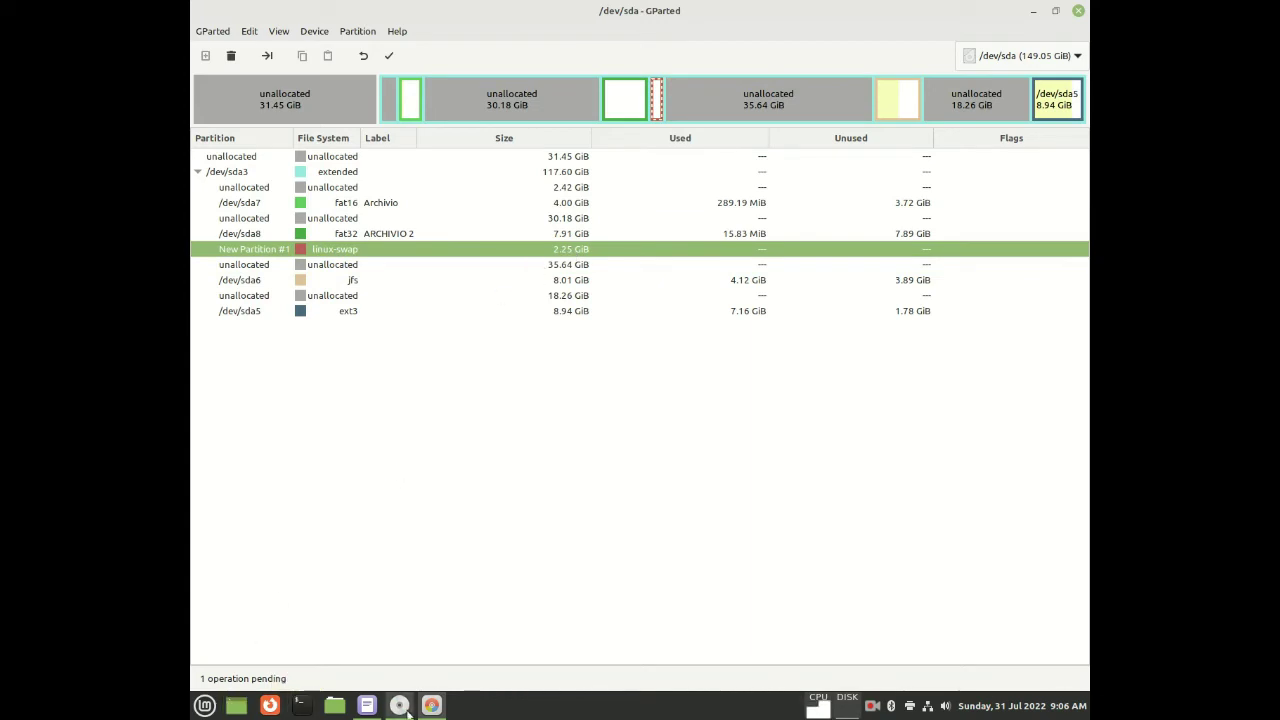
Search the Mint menu for 'info' and launch System Info
{"action": "left_click", "coordinate": [369, 708]}
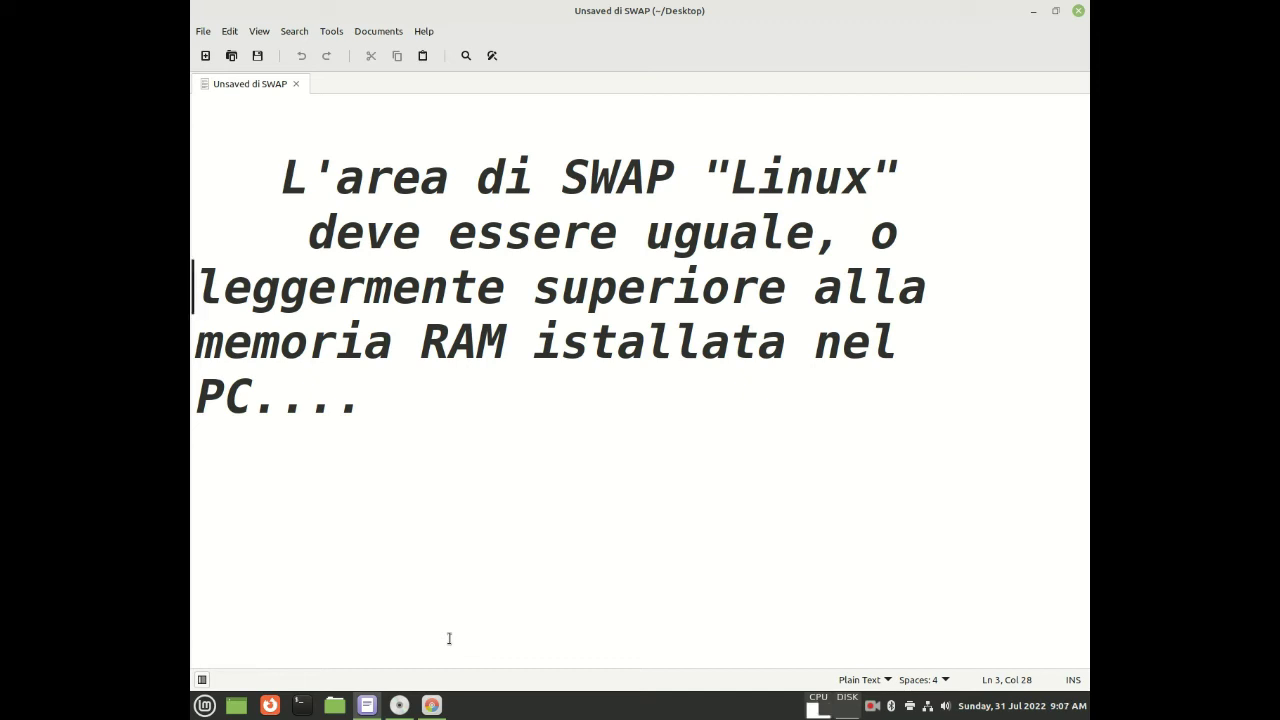
{"action": "left_click", "coordinate": [205, 707]}
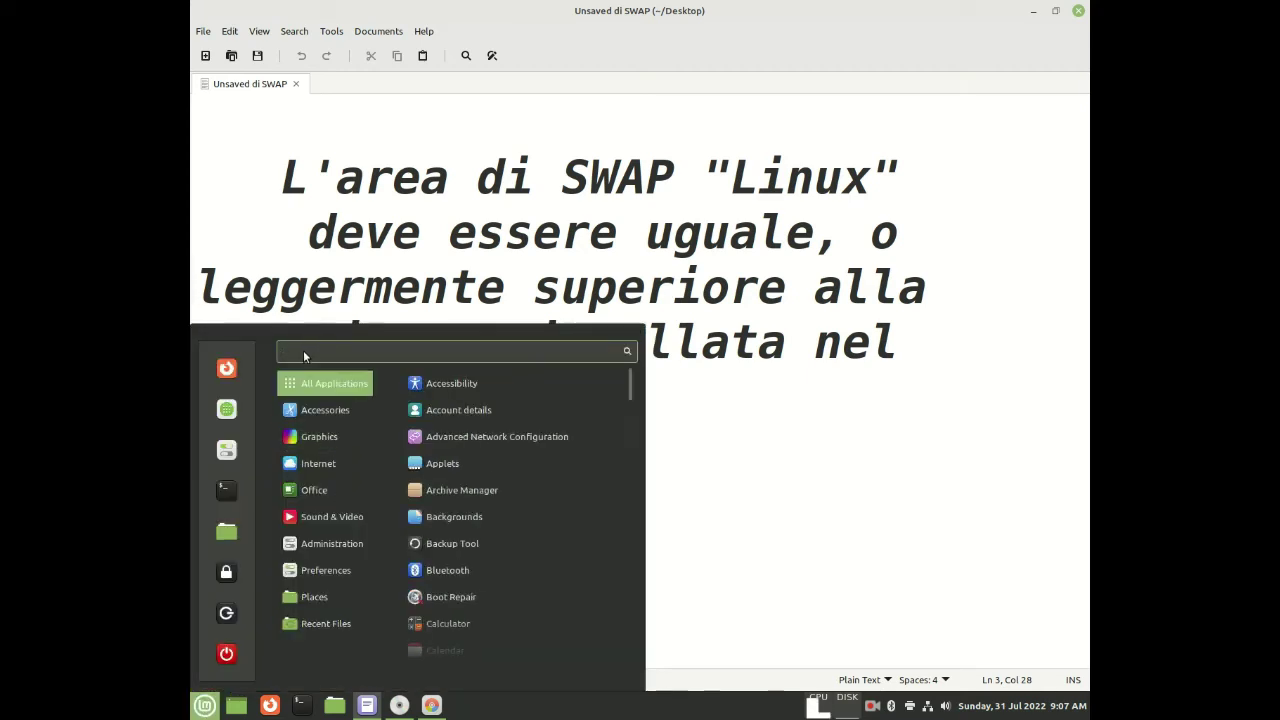
{"action": "type", "text": "in"}
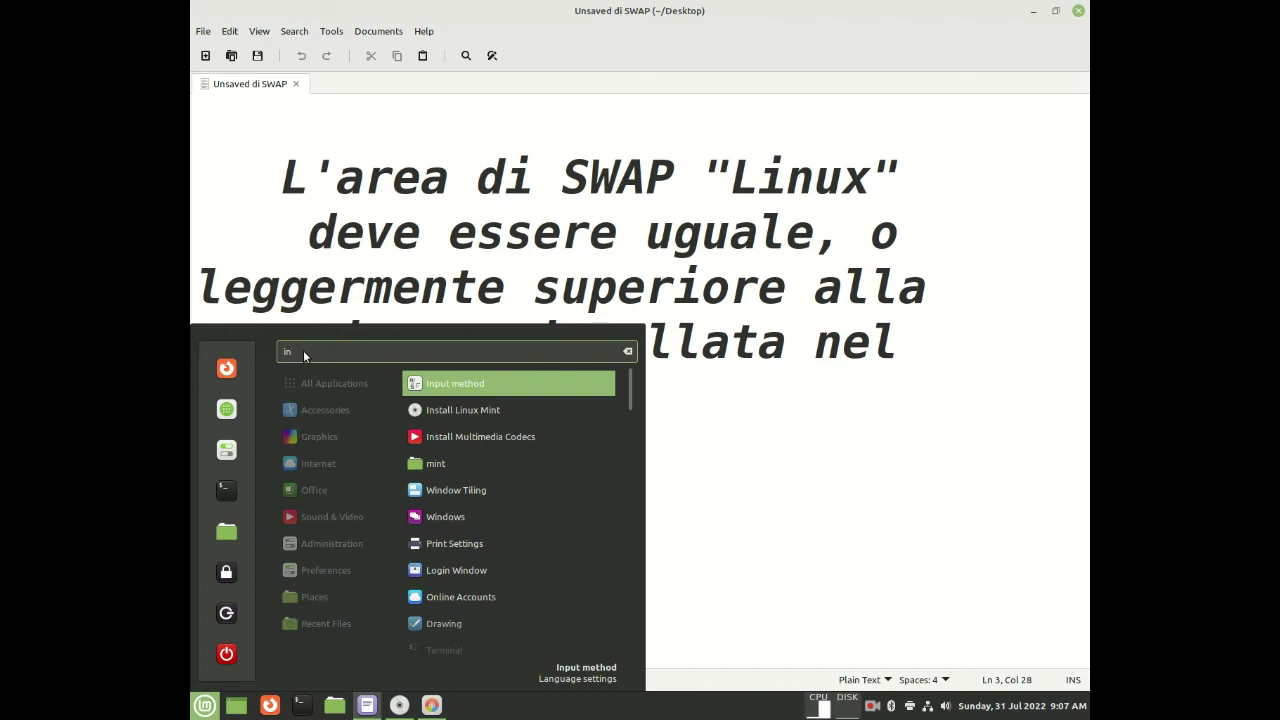
{"action": "type", "text": "d"}
{"action": "key", "text": "BackSpace"}
{"action": "type", "text": "s"}
{"action": "key", "text": "BackSpace"}
{"action": "type", "text": "f"}
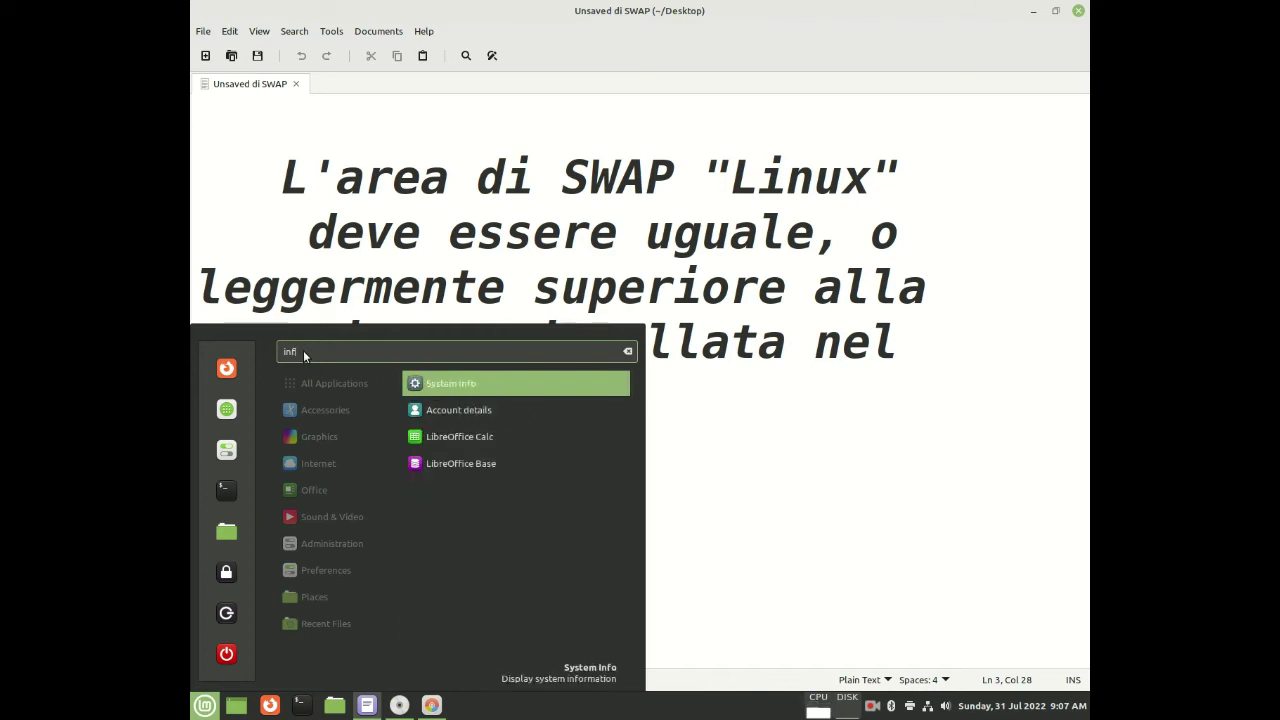
{"action": "type", "text": "o"}
{"action": "left_click", "coordinate": [468, 385]}
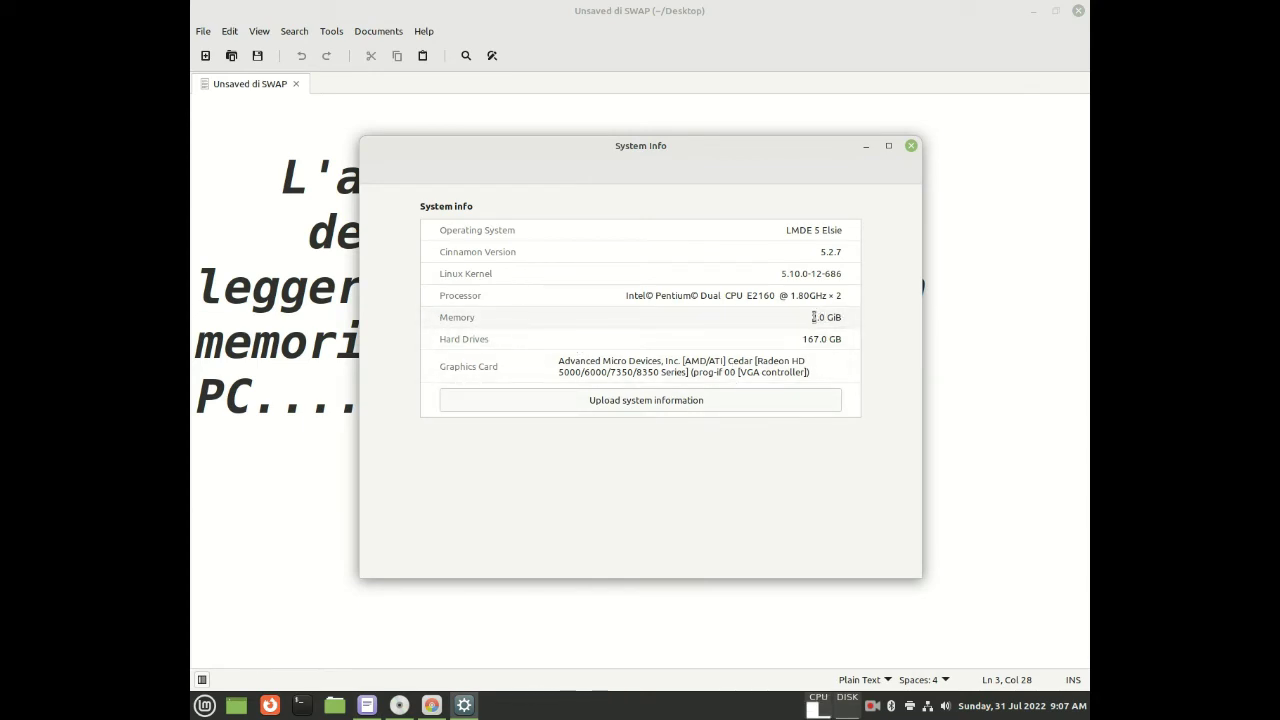
Check the 2.0 GiB memory value, then close System Info and the Xed swap note
{"action": "triple_click", "coordinate": [820, 317]}
{"action": "left_click", "coordinate": [820, 317]}
{"action": "left_click_drag", "start_coordinate": [811, 317], "coordinate": [845, 317]}
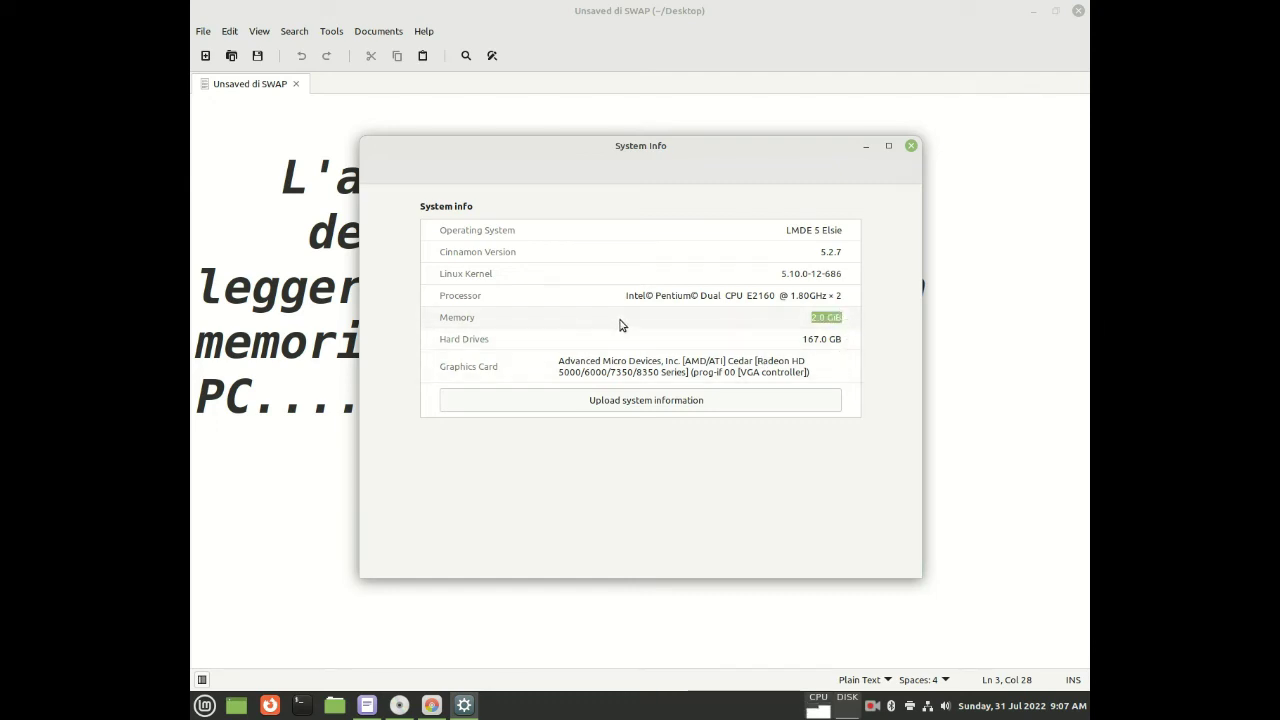
{"action": "left_click", "coordinate": [813, 317]}
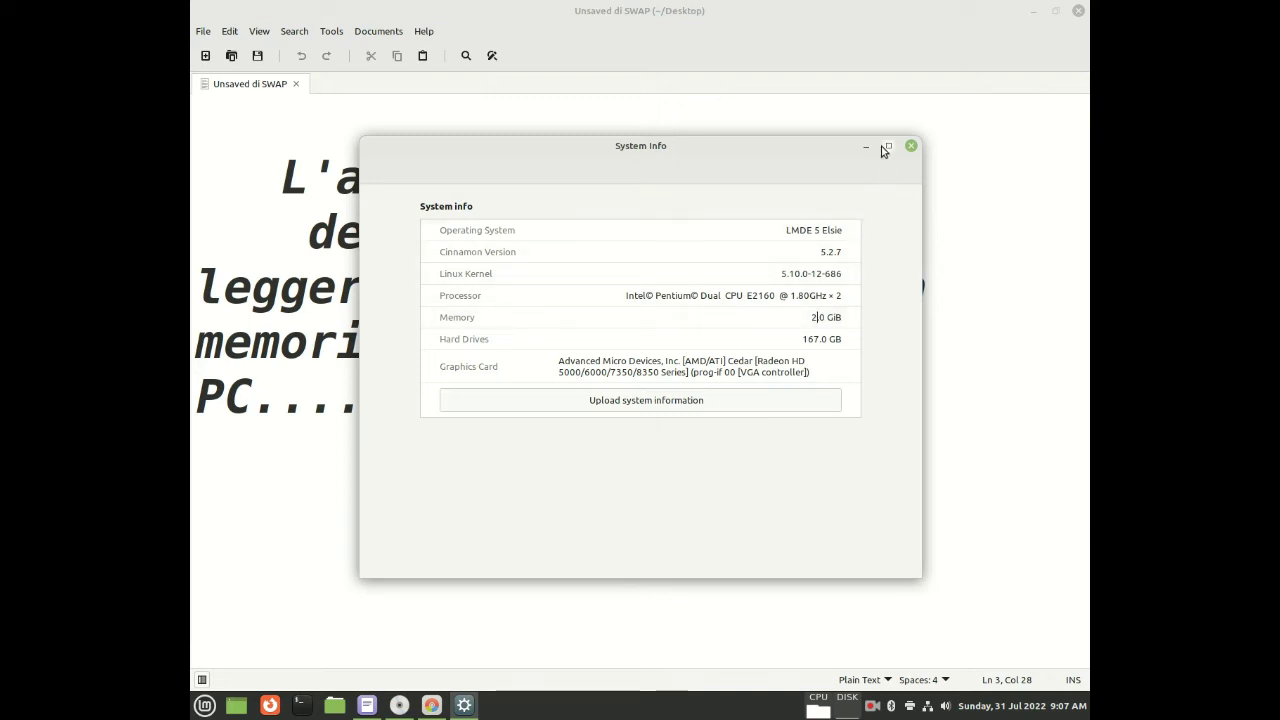
{"action": "left_click", "coordinate": [911, 146]}
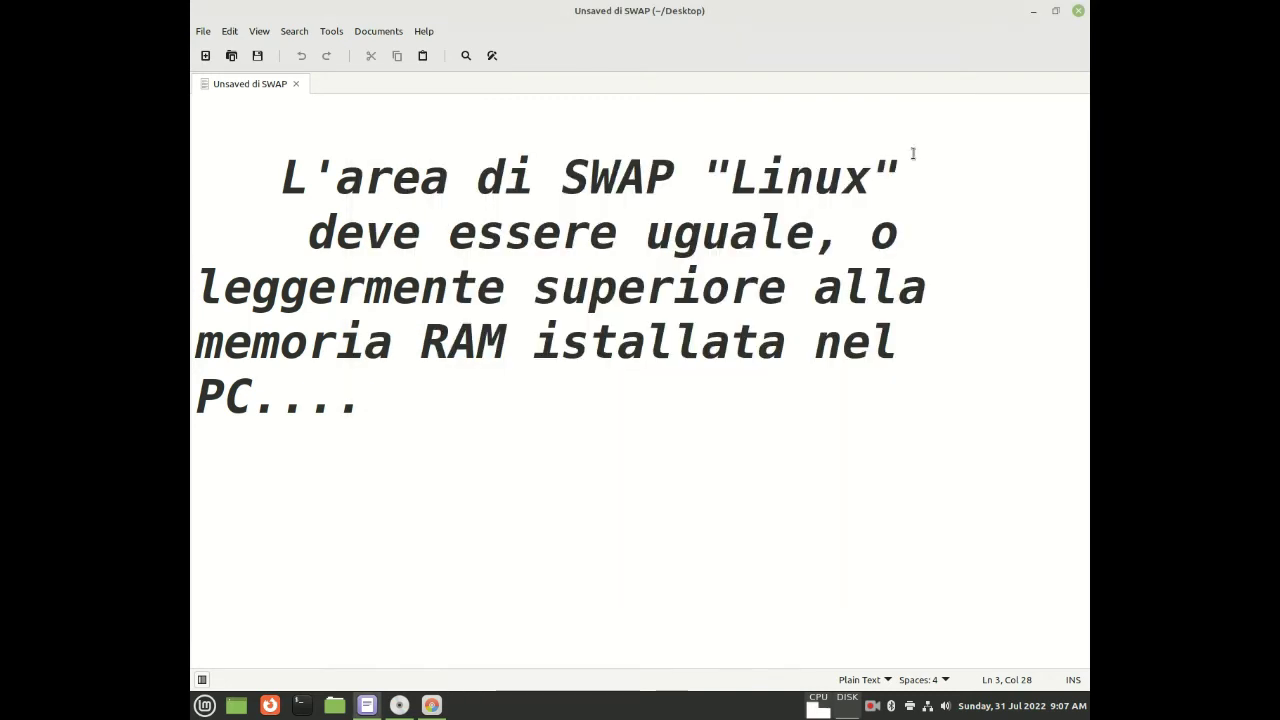
{"action": "left_click", "coordinate": [1079, 11]}
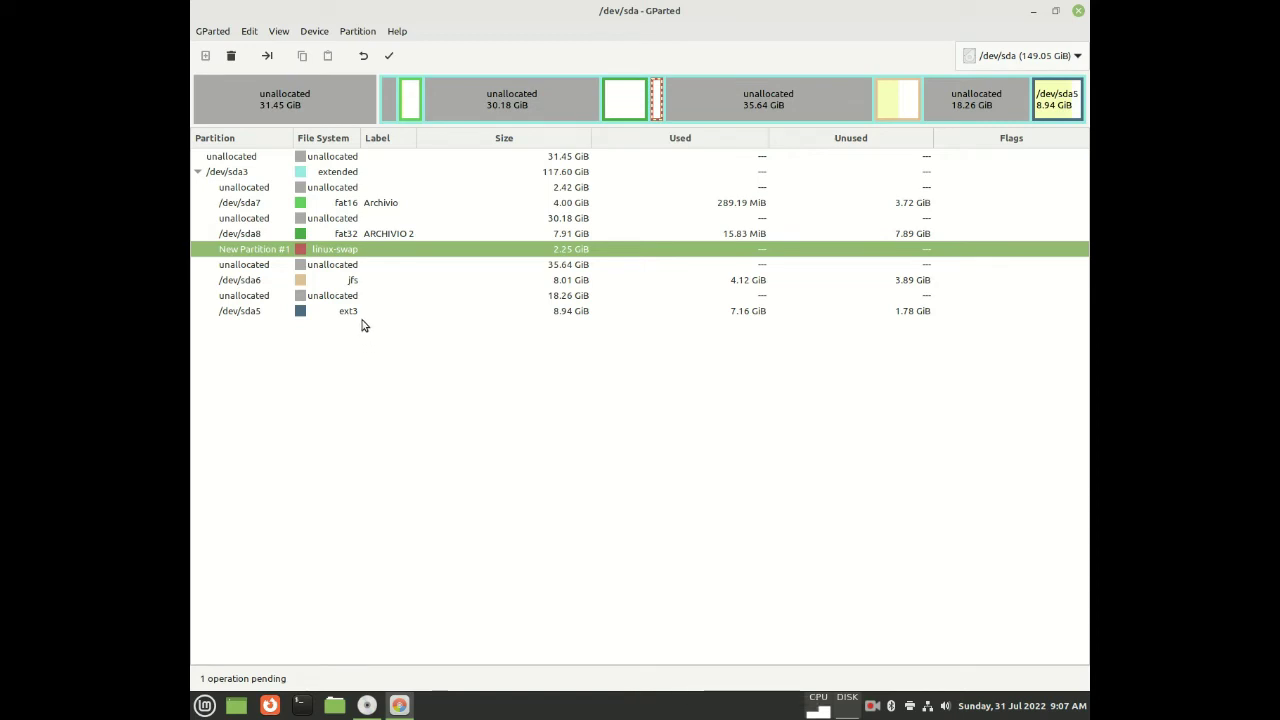
Add an ext4 logical partition filling the entire 30.18 GiB unallocated space
{"action": "left_click", "coordinate": [328, 220]}
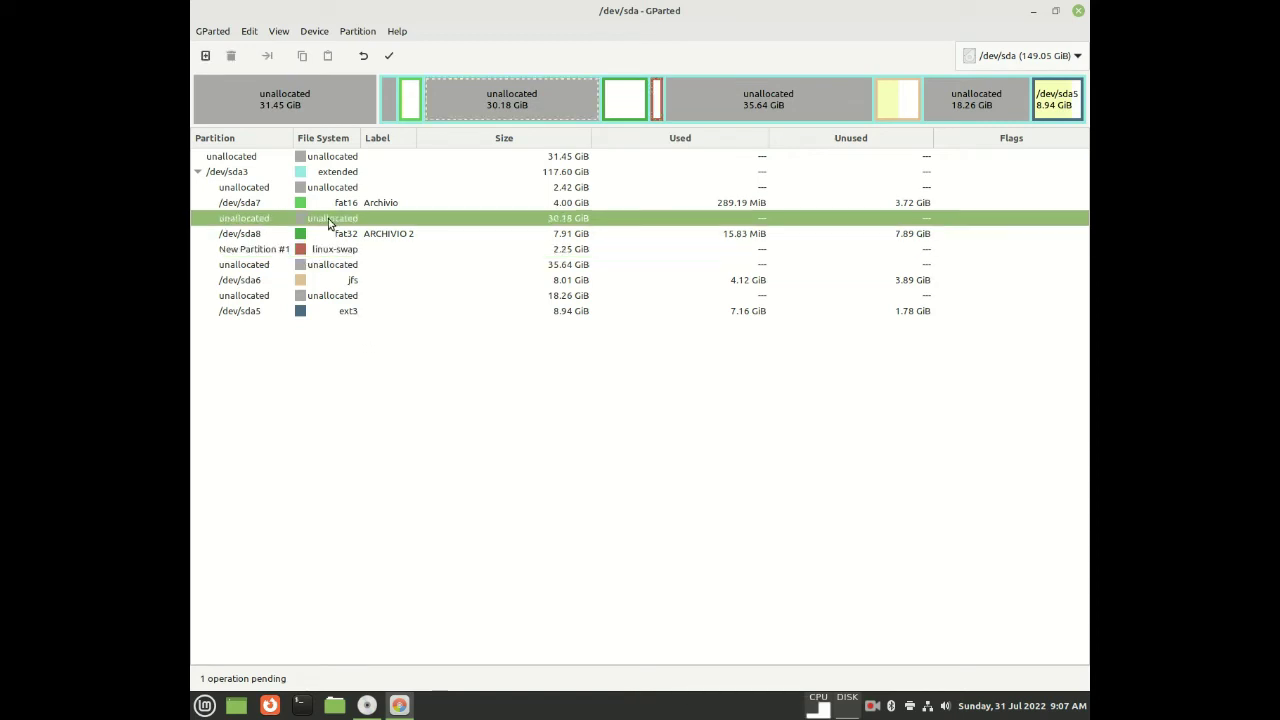
{"action": "double_click", "coordinate": [328, 218]}
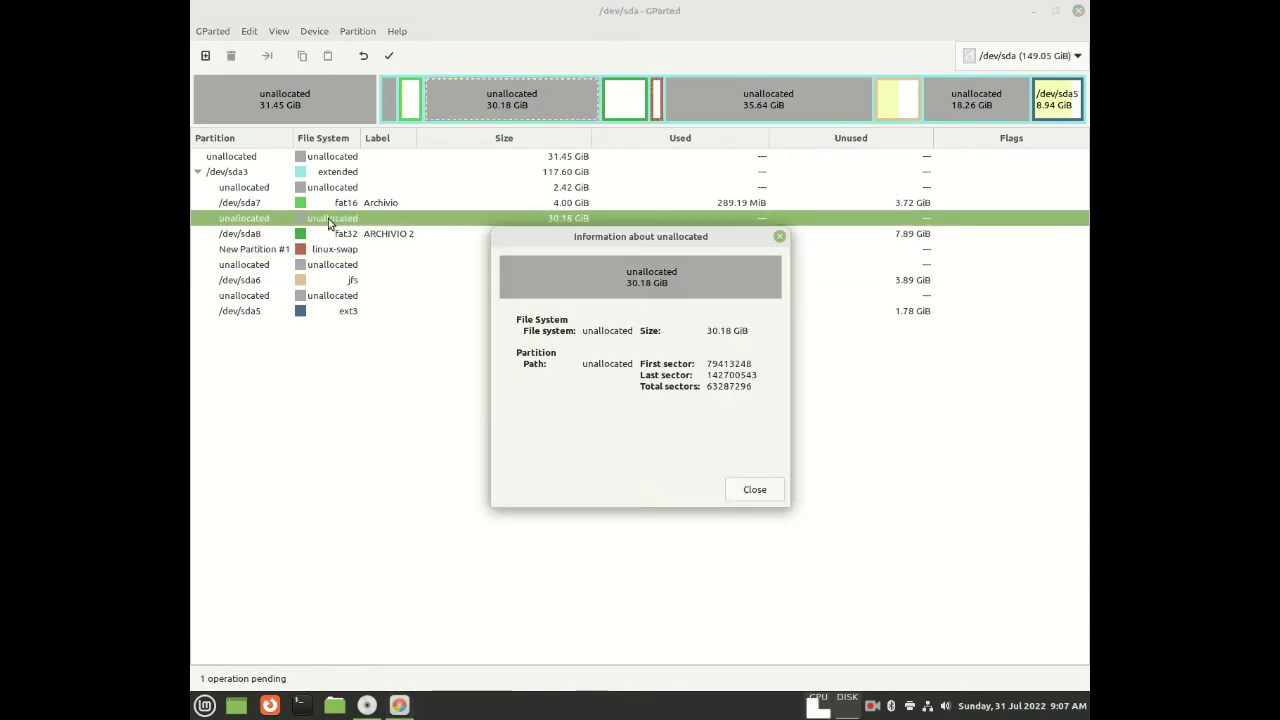
{"action": "left_click", "coordinate": [755, 490]}
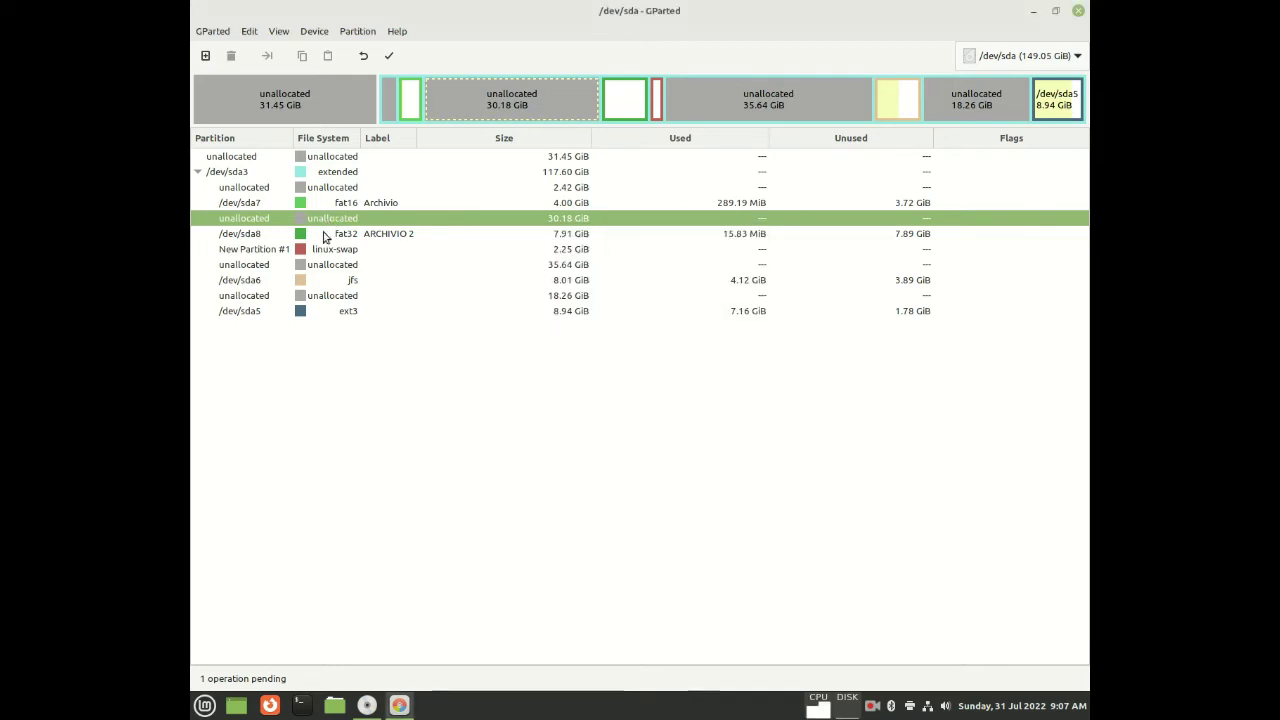
{"action": "left_click", "coordinate": [205, 57]}
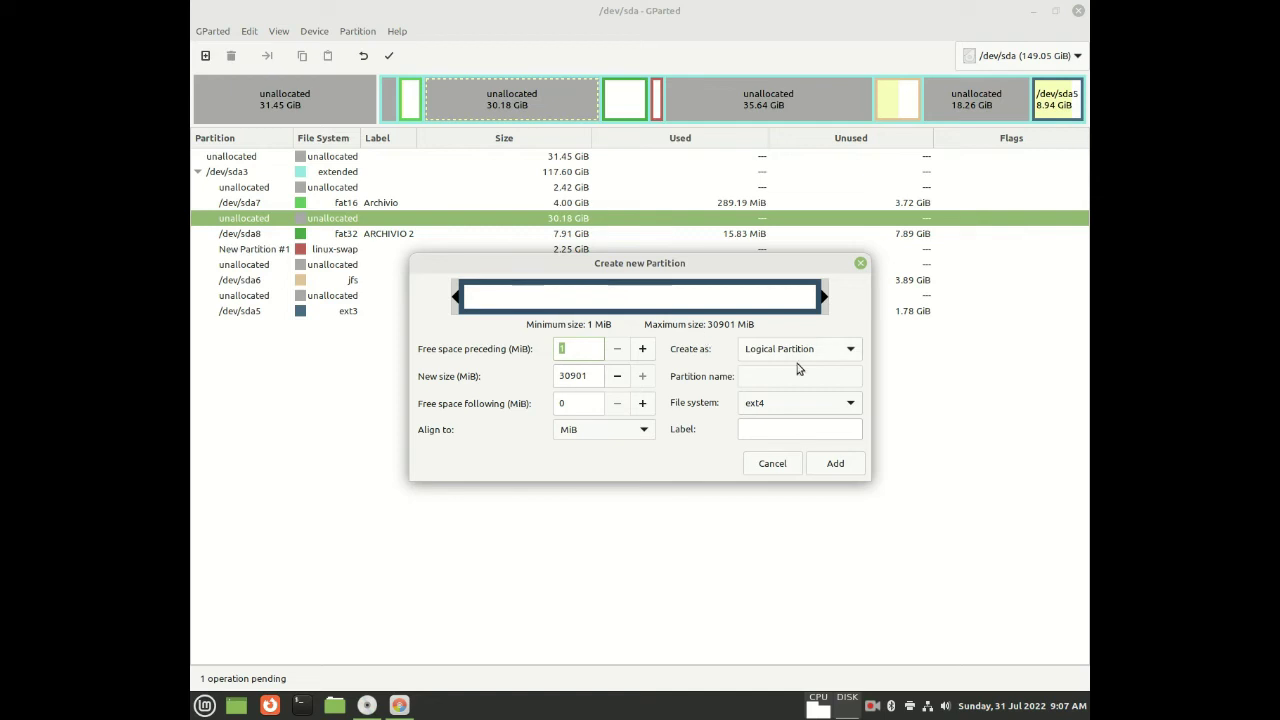
{"action": "left_click", "coordinate": [848, 404]}
{"action": "left_click", "coordinate": [846, 408]}
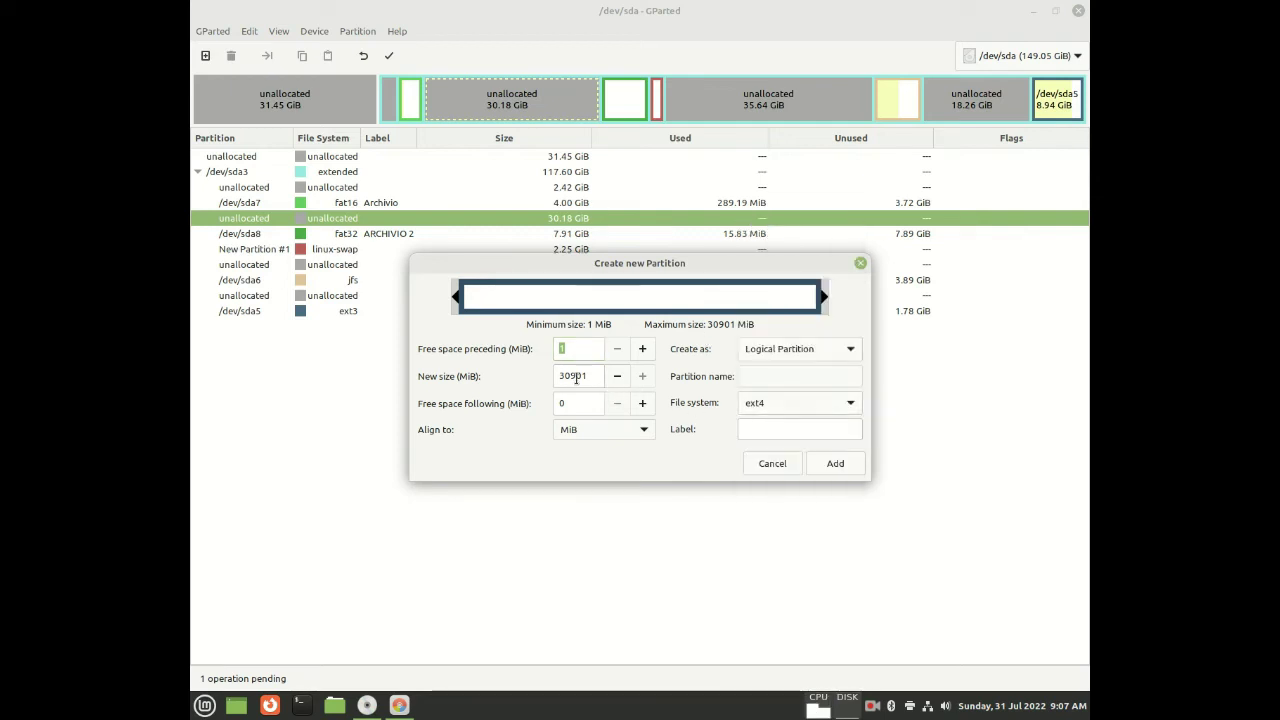
{"action": "left_click", "coordinate": [832, 464]}
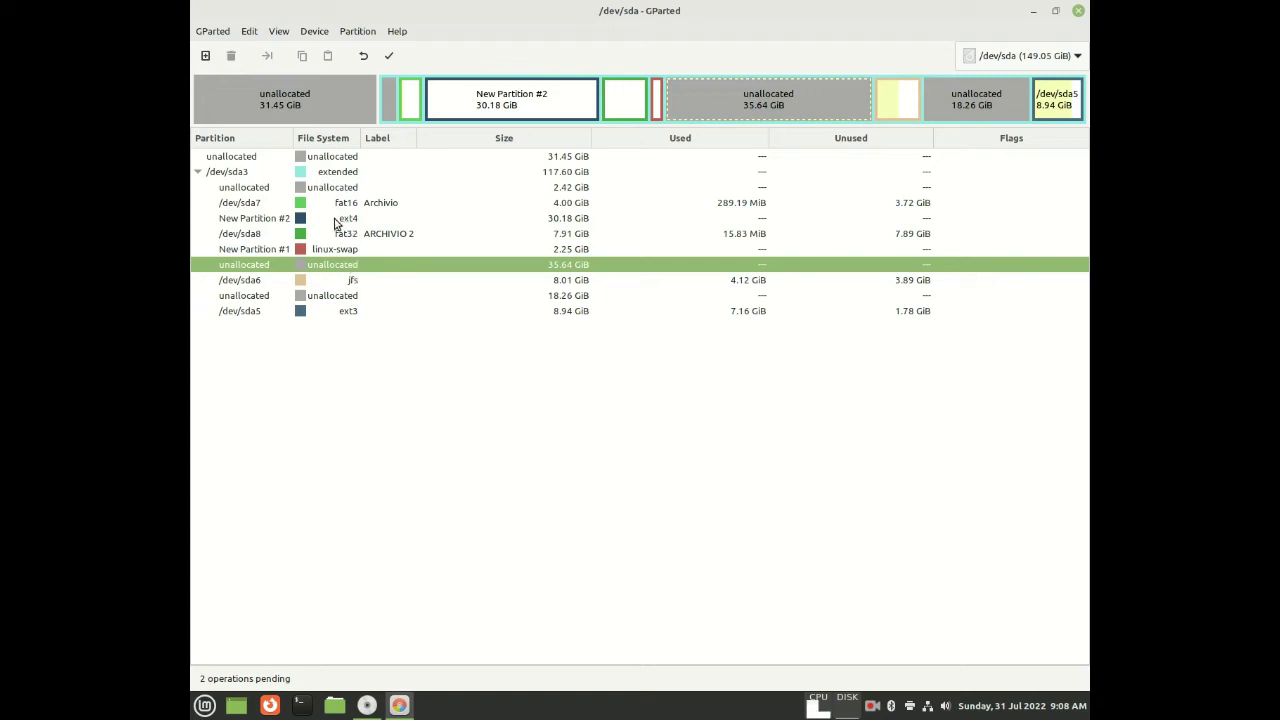
{"action": "left_click", "coordinate": [298, 220]}
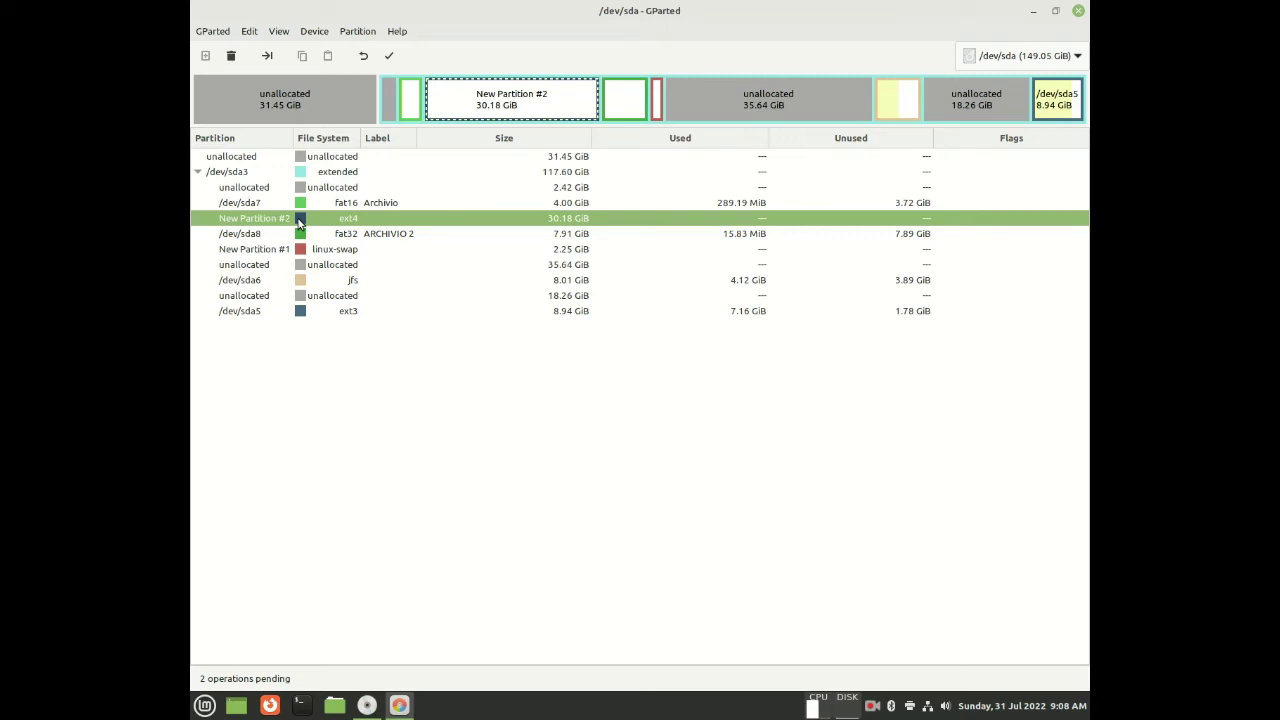
{"action": "left_click", "coordinate": [290, 253]}
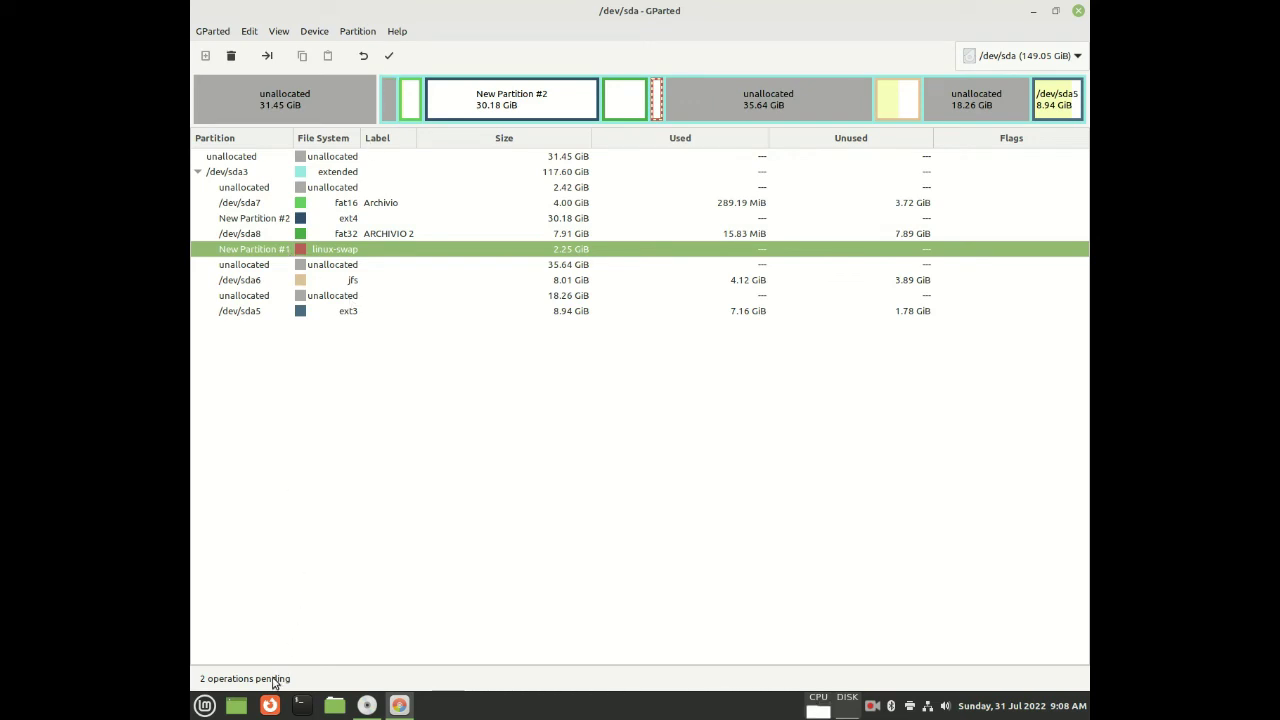
Apply both queued partition operations, close the completion report, and restore GParted's window size
{"action": "left_click", "coordinate": [387, 57]}
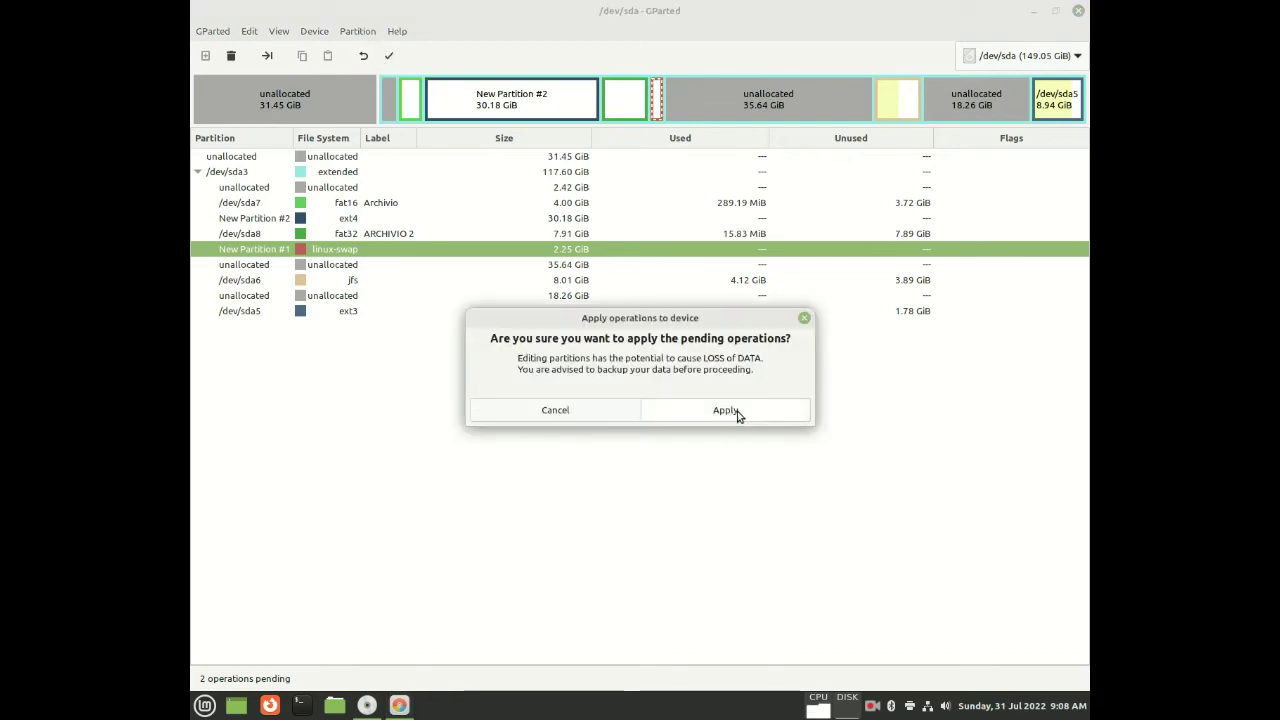
{"action": "left_click", "coordinate": [737, 414]}
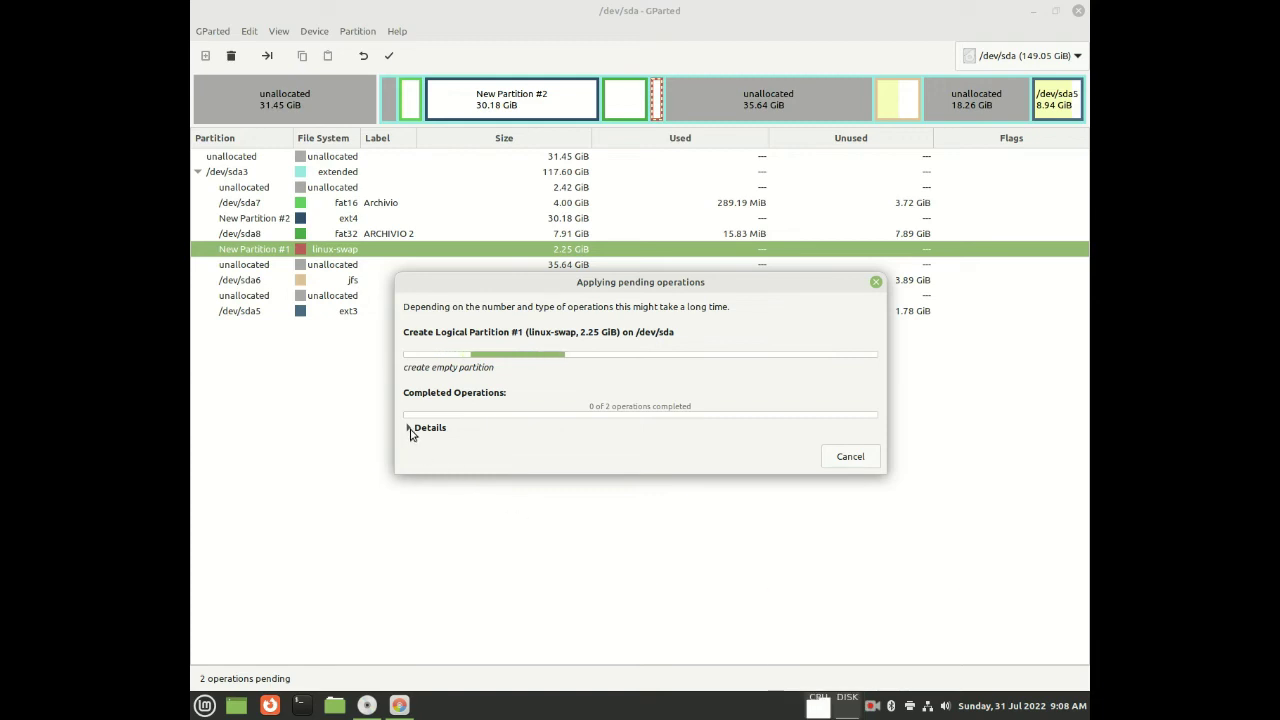
{"action": "left_click", "coordinate": [410, 428]}
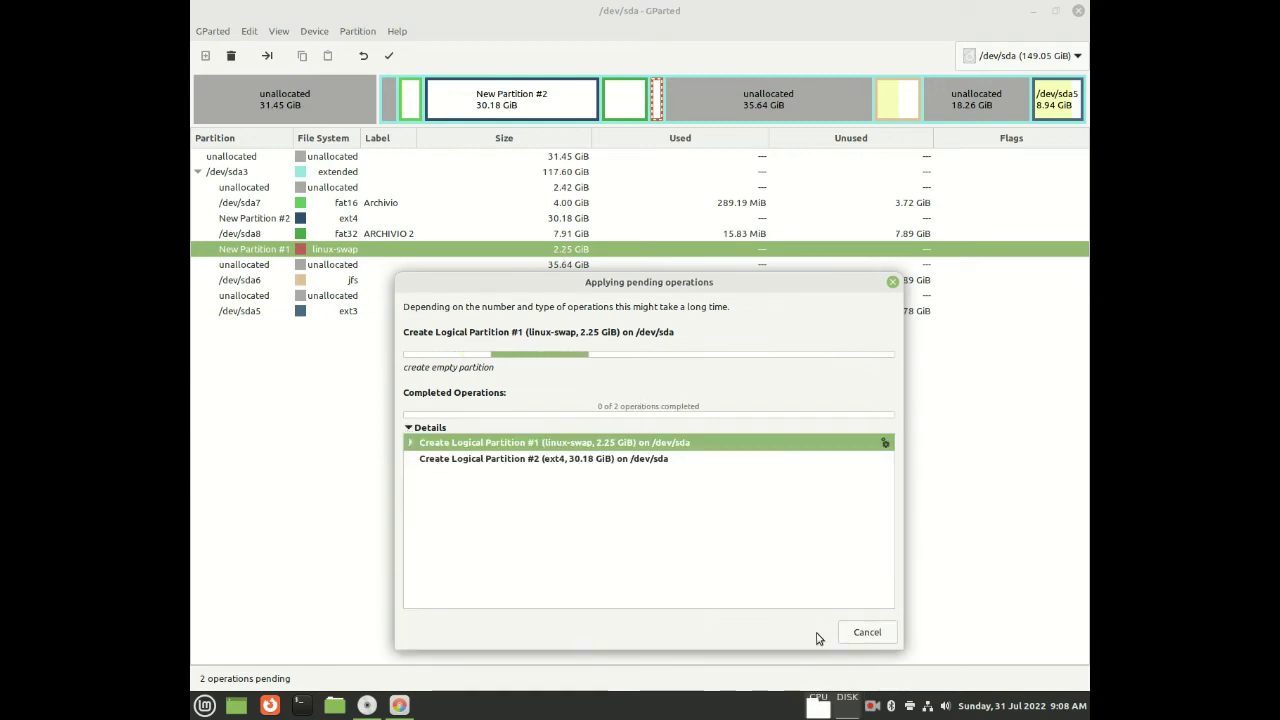
{"action": "left_click", "coordinate": [872, 706]}
{"action": "left_click", "coordinate": [222, 34]}
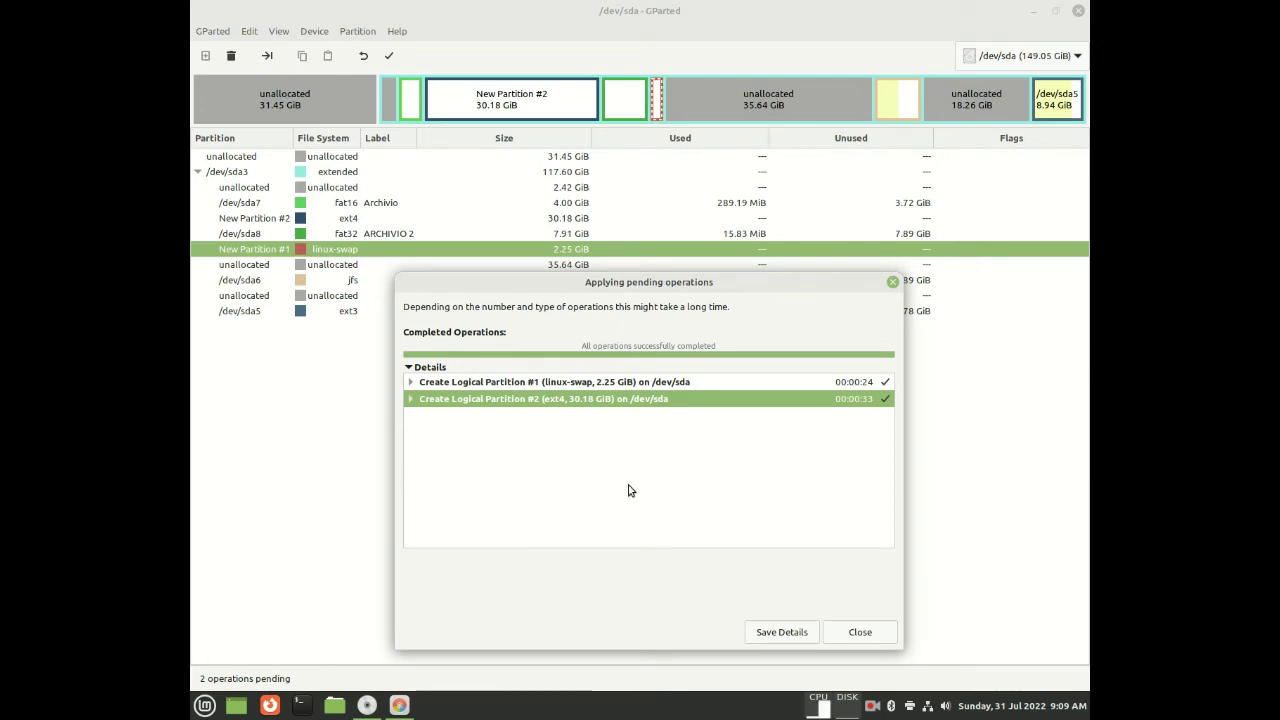
{"action": "left_click", "coordinate": [849, 634]}
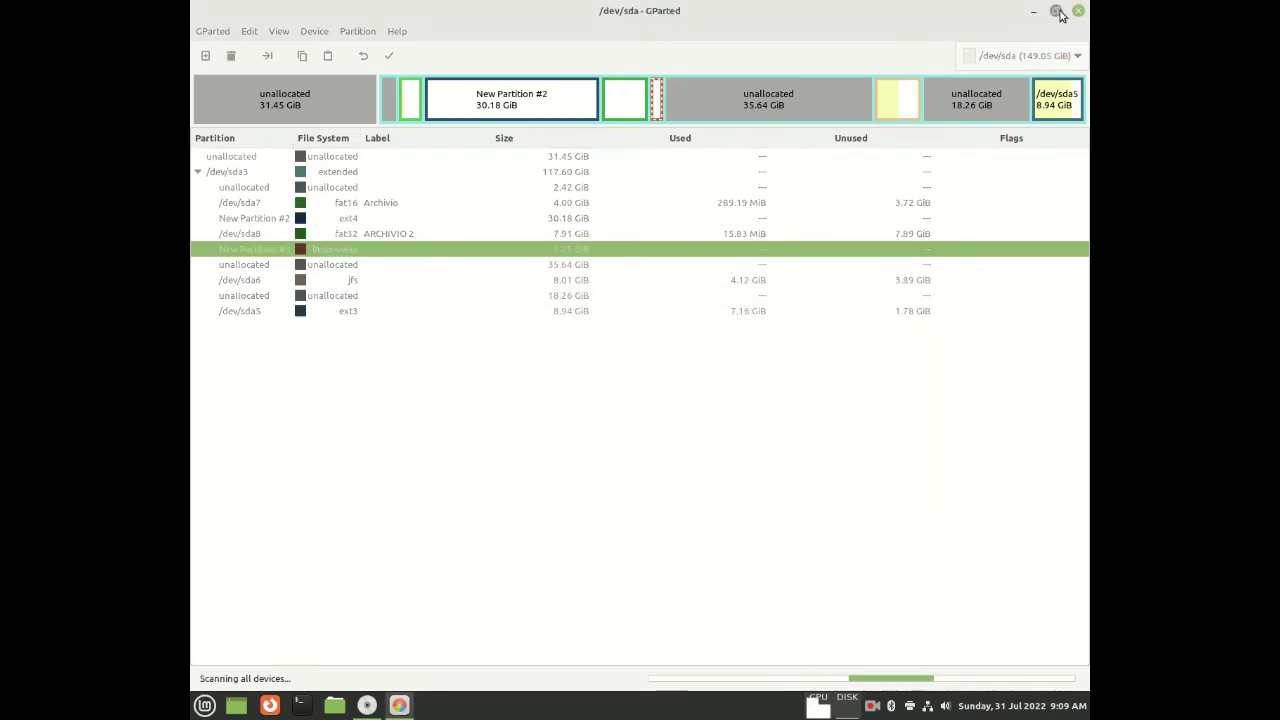
{"action": "left_click", "coordinate": [1057, 12]}
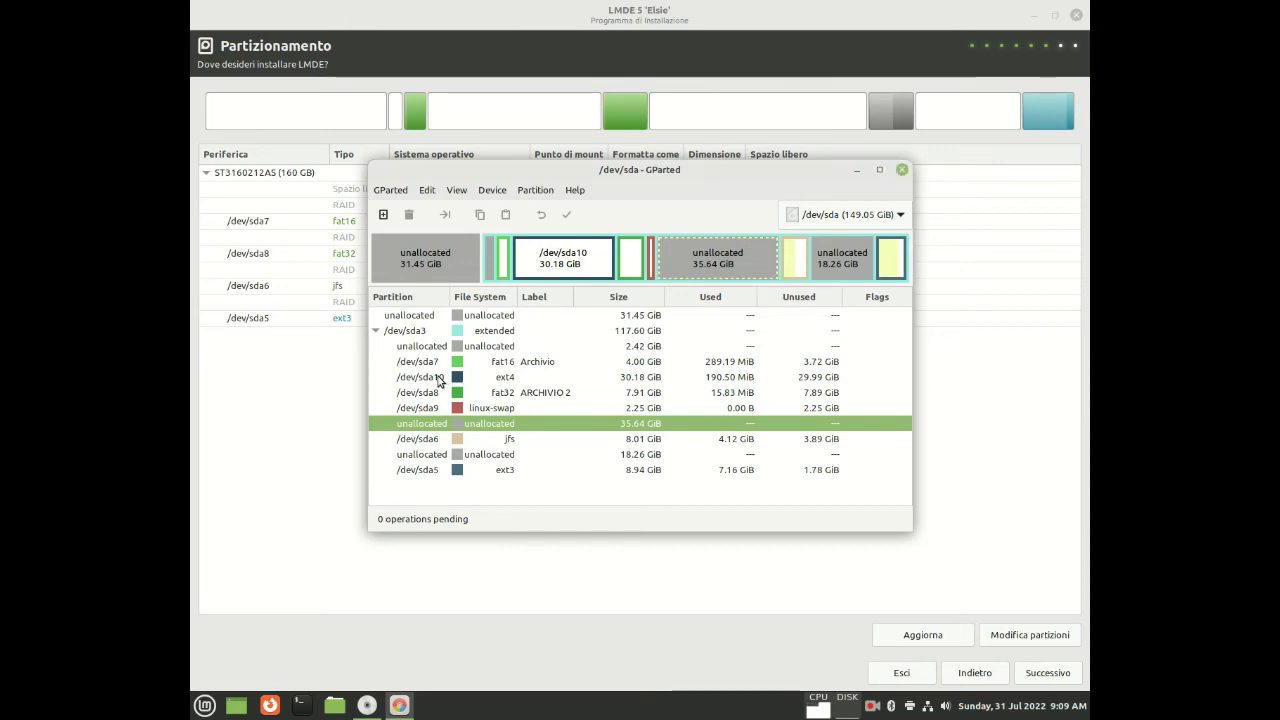
Check the new /dev/sda9 swap and /dev/sda10 ext4 partitions, then close GParted
{"action": "left_click", "coordinate": [436, 410]}
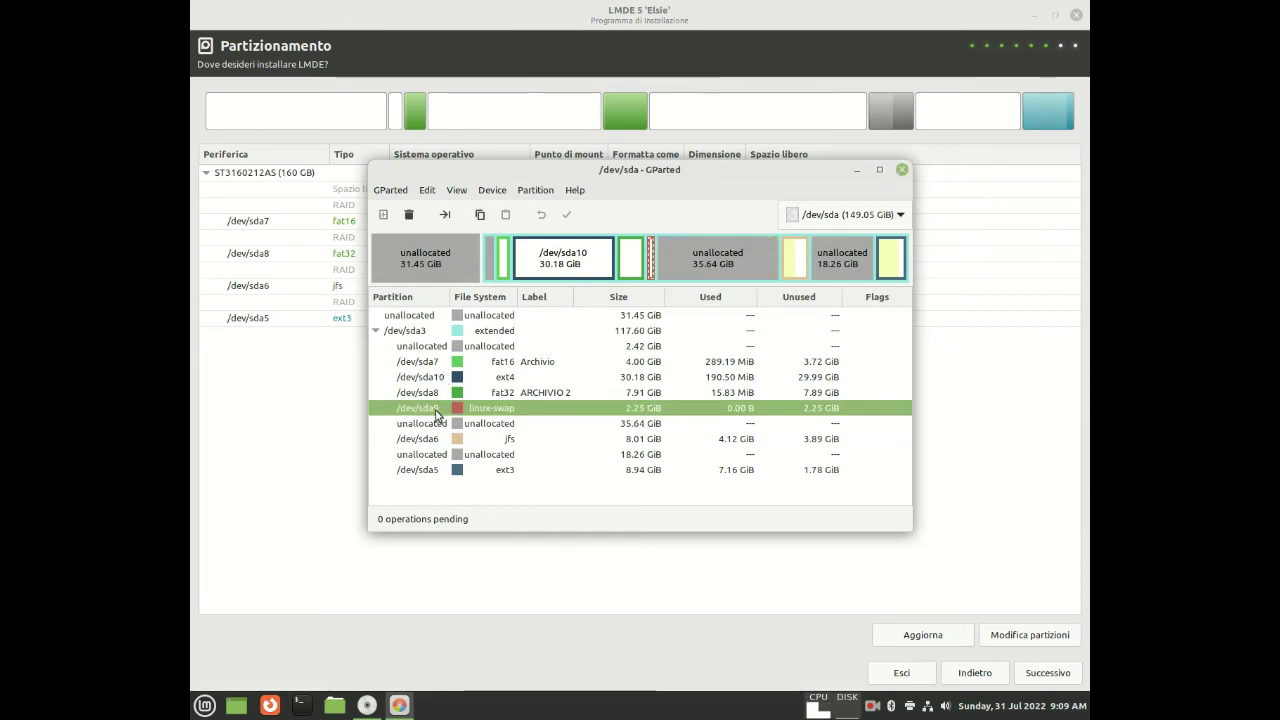
{"action": "left_click", "coordinate": [441, 380]}
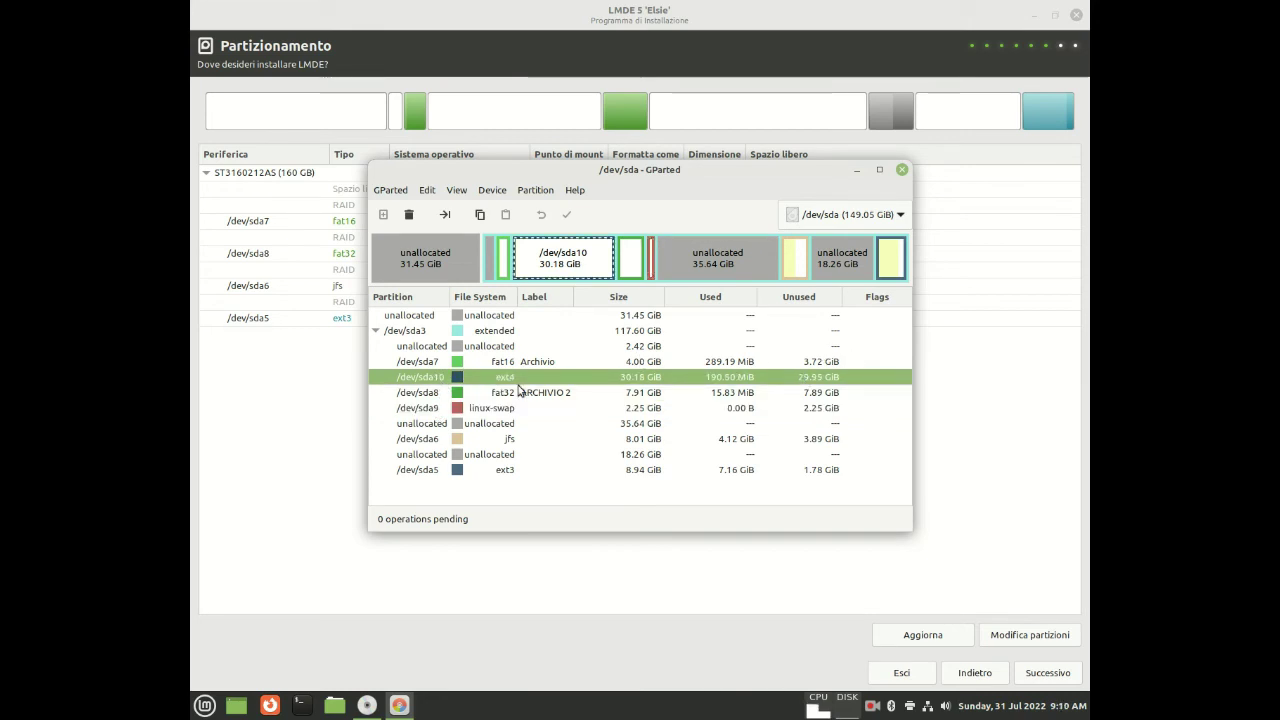
{"action": "left_click", "coordinate": [477, 410]}
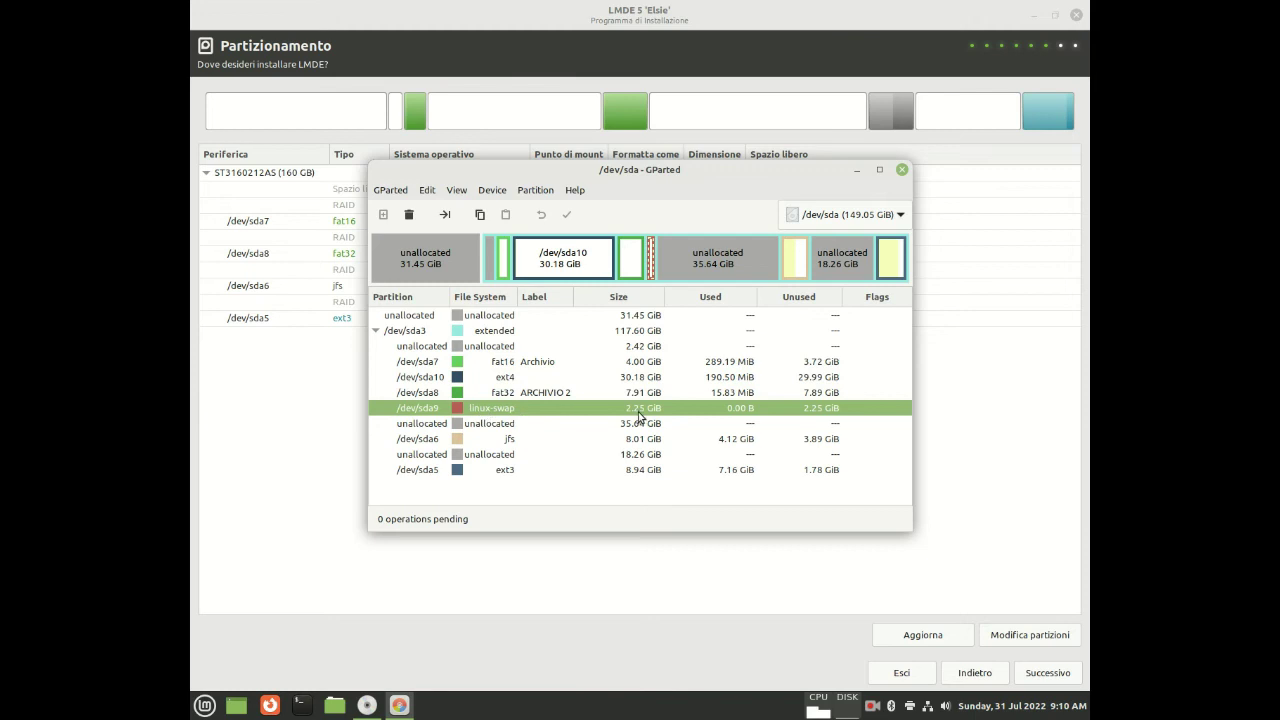
{"action": "left_click", "coordinate": [901, 170]}
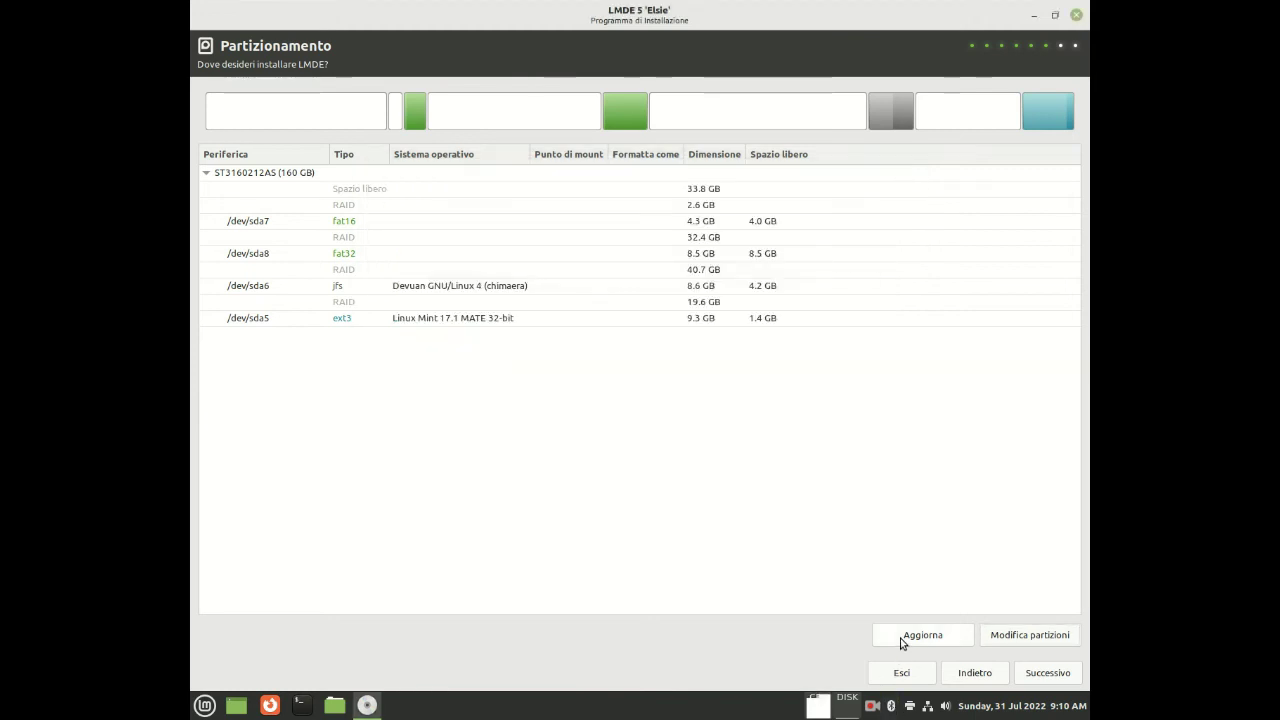
Refresh the partition list and set /dev/sda10 to mount at / formatted as ext4
{"action": "left_click", "coordinate": [901, 640]}
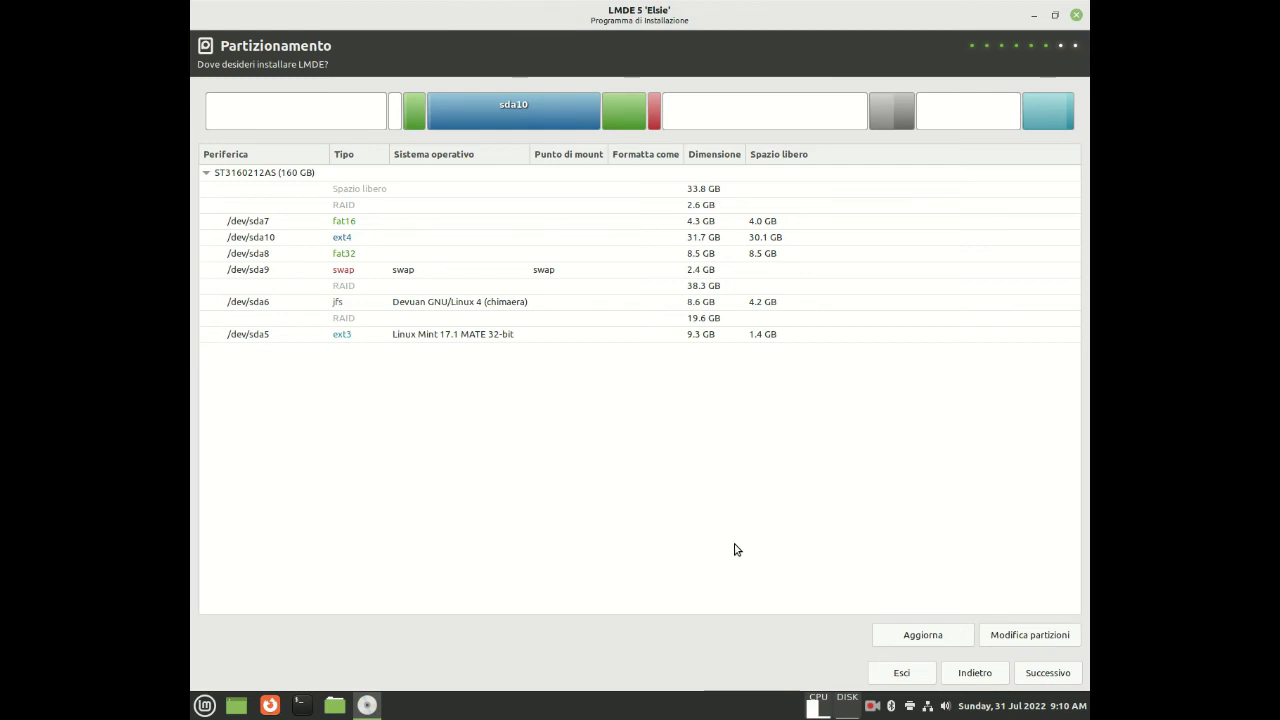
{"action": "double_click", "coordinate": [270, 243]}
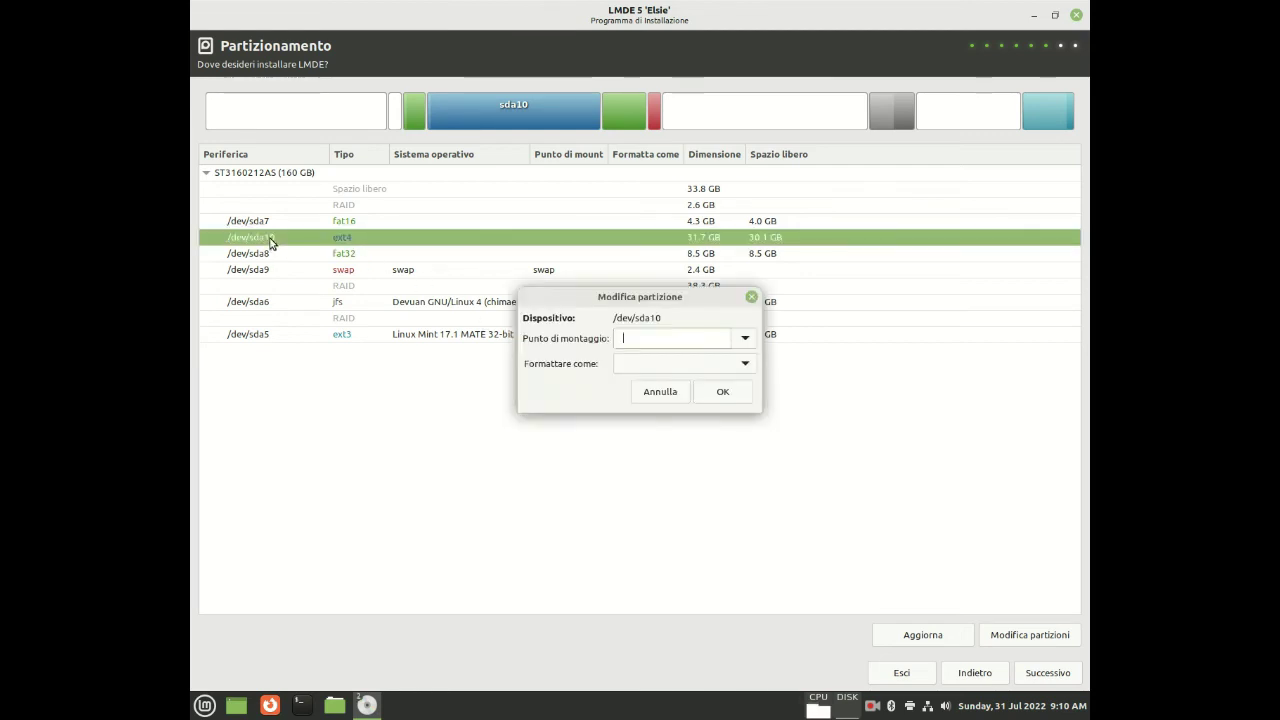
{"action": "left_click", "coordinate": [745, 340]}
{"action": "left_click", "coordinate": [655, 368]}
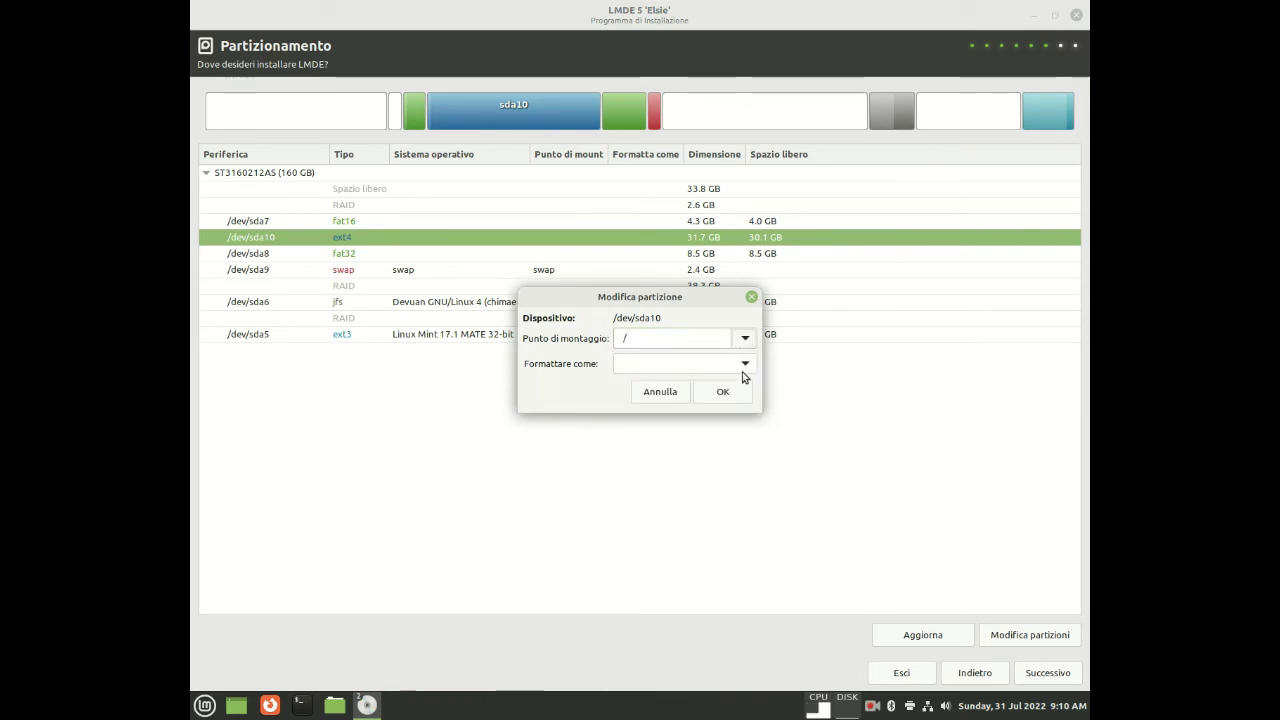
{"action": "left_click", "coordinate": [746, 364]}
{"action": "left_click", "coordinate": [646, 397]}
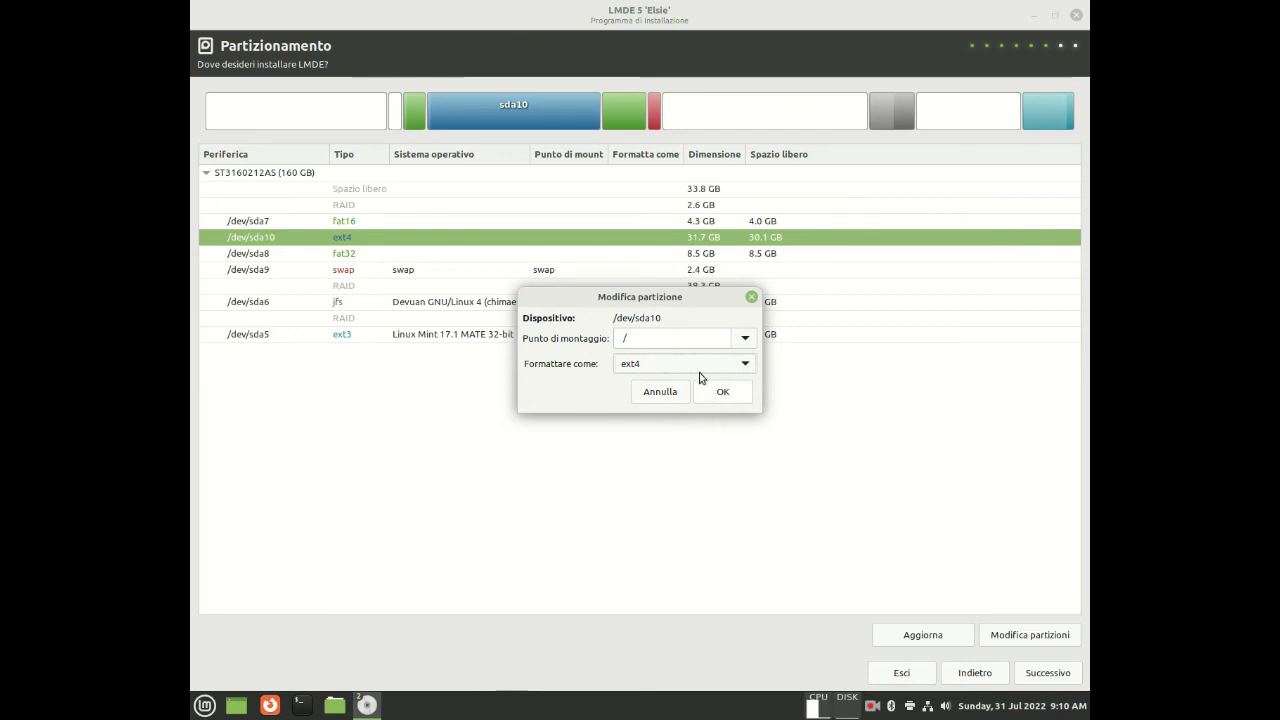
{"action": "left_click_drag", "start_coordinate": [588, 297], "coordinate": [592, 389]}
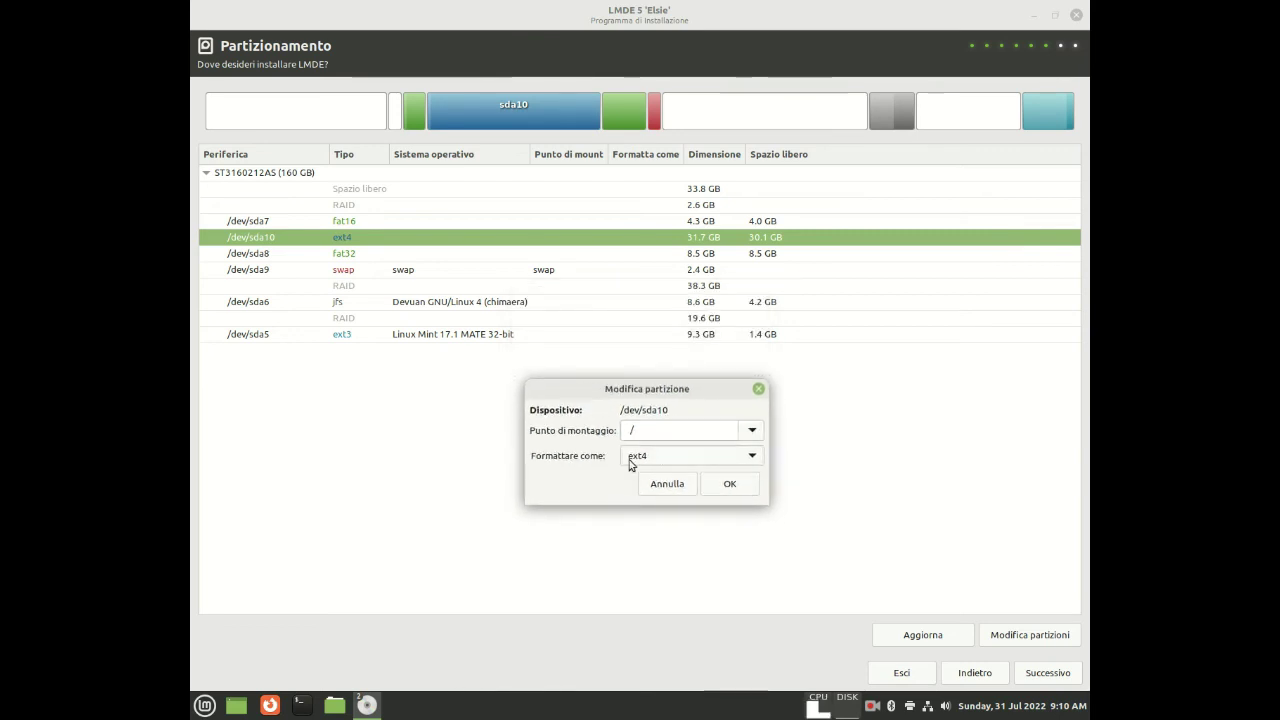
{"action": "left_click", "coordinate": [727, 487]}
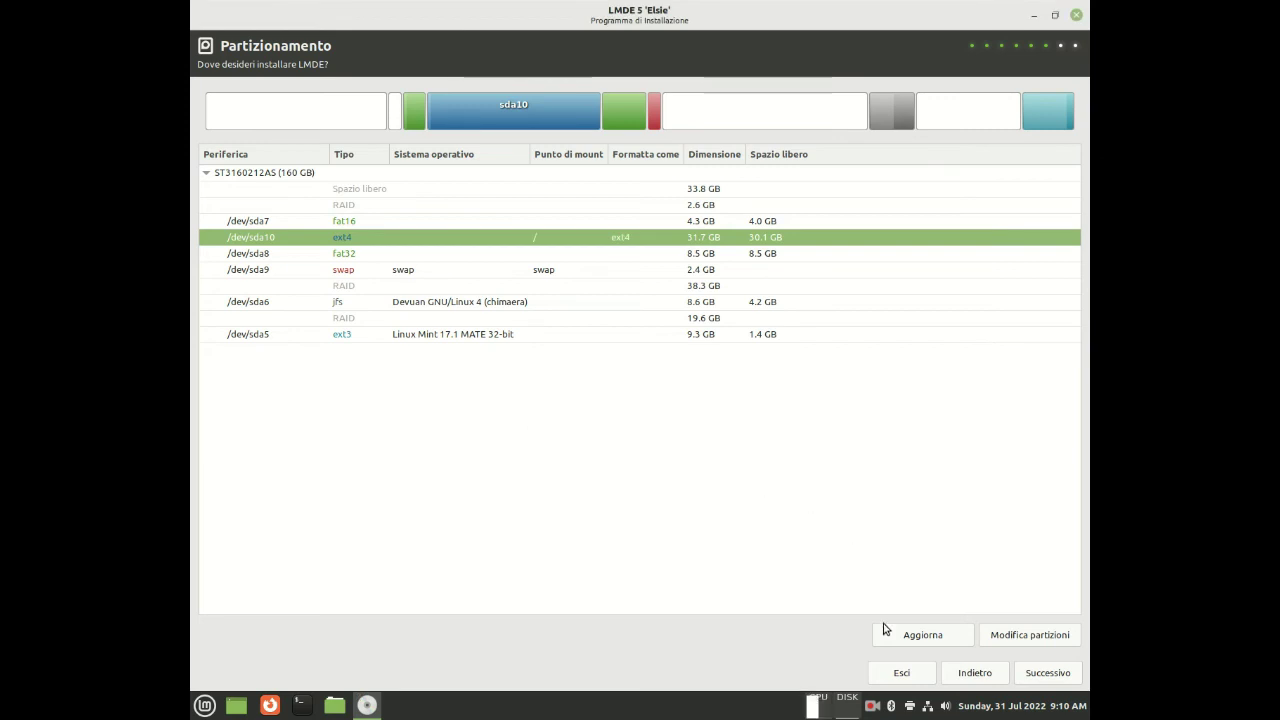
{"action": "left_click", "coordinate": [871, 705]}
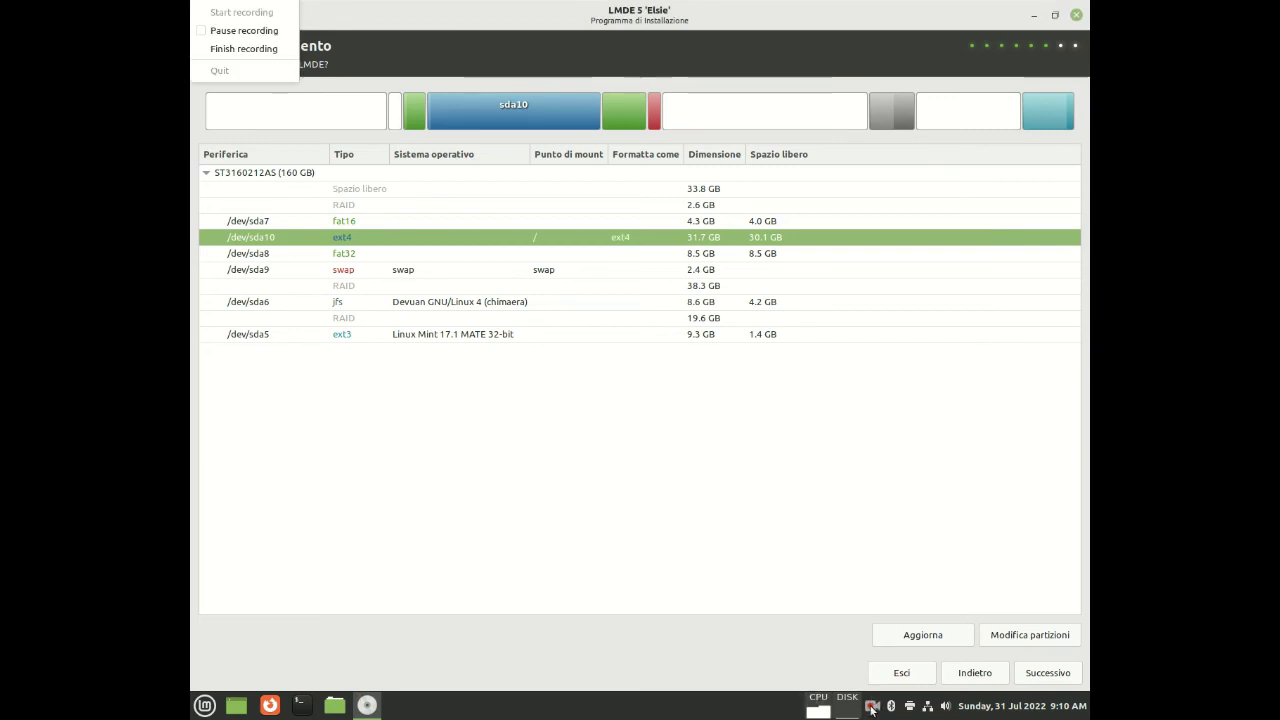
Advance past Partizionamento and Opzioni avanzate to the Riepilogo summary page
{"action": "left_click", "coordinate": [215, 30]}
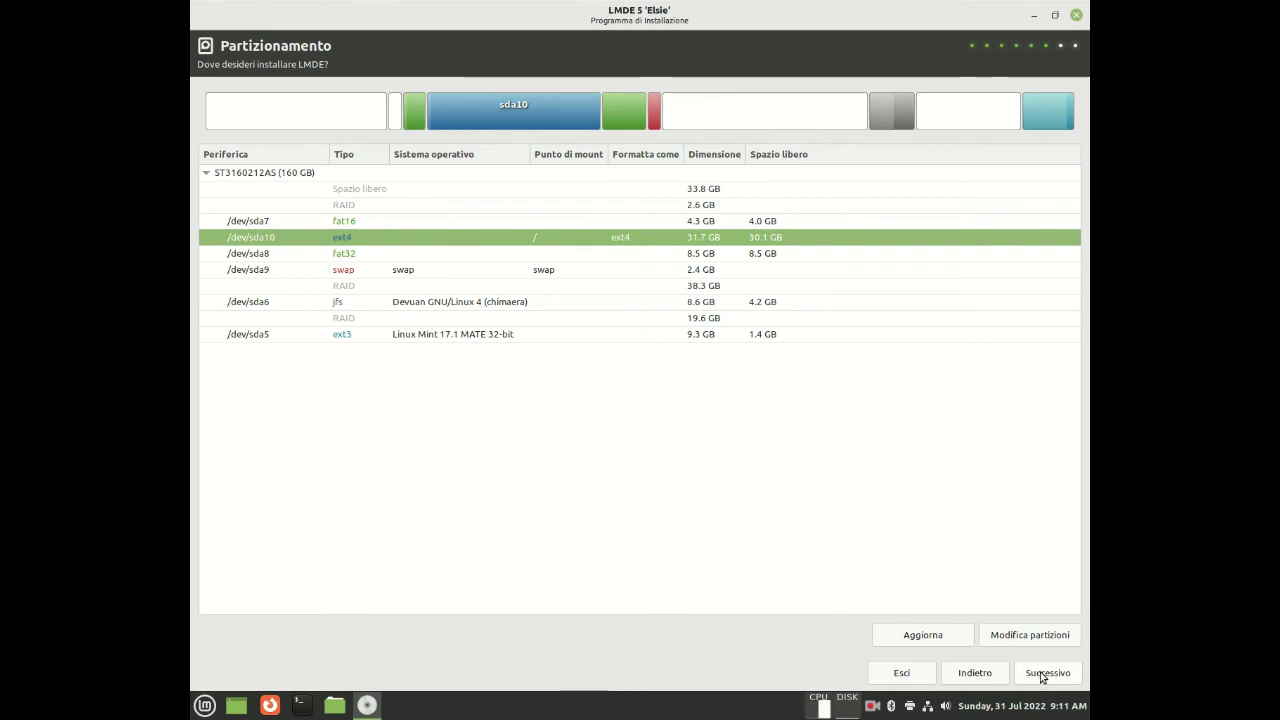
{"action": "left_click", "coordinate": [1045, 673]}
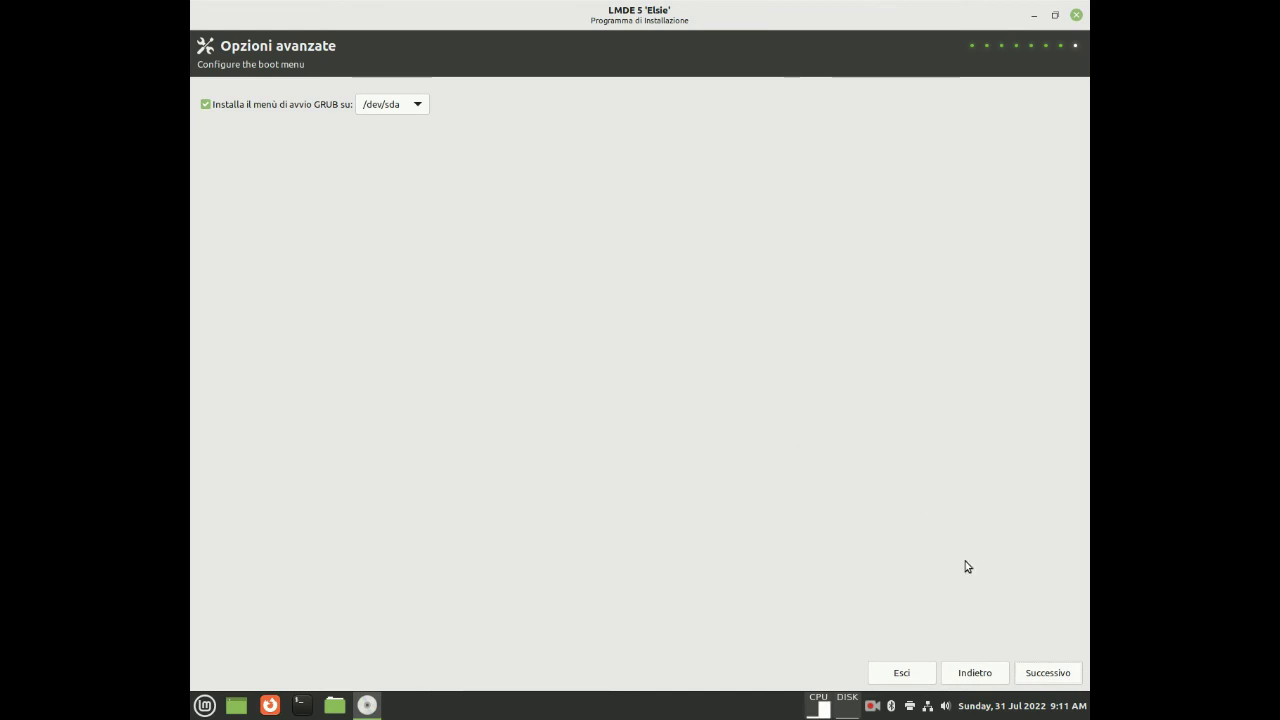
{"action": "left_click", "coordinate": [1059, 678]}
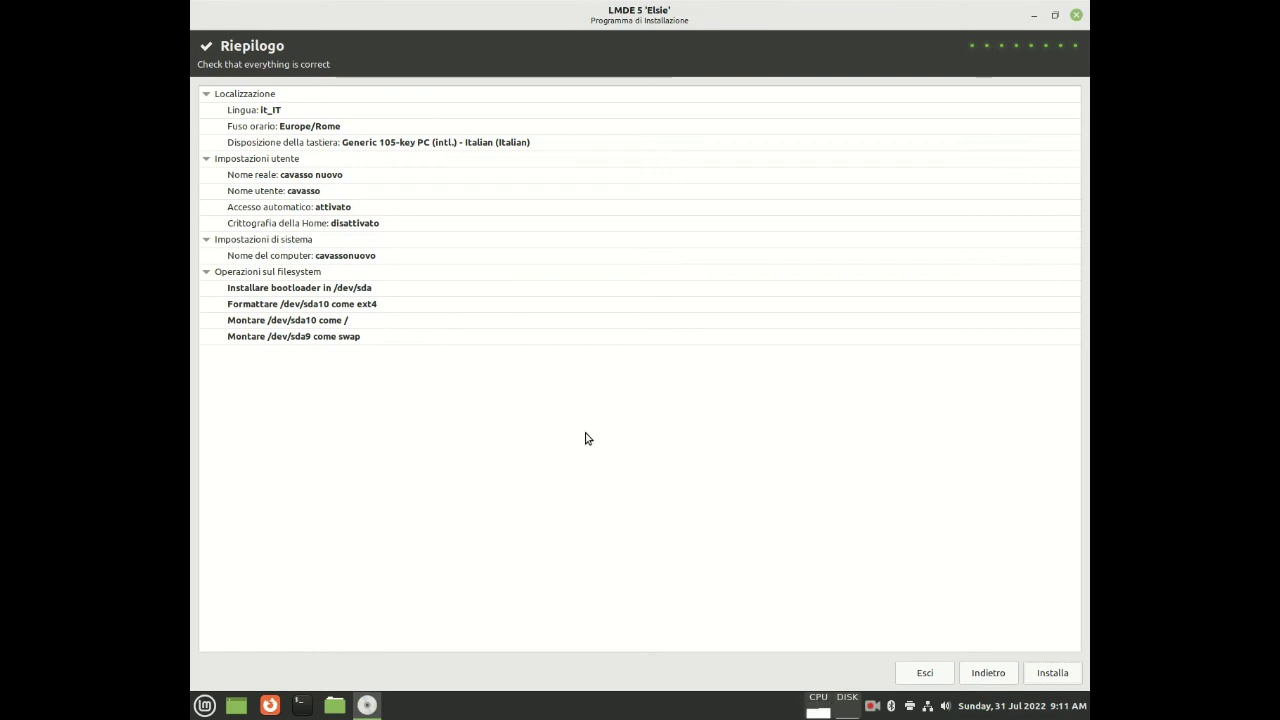
Restore the installer window, start the installation from Riepilogo, and watch the file copying progress
{"action": "left_click", "coordinate": [1054, 15]}
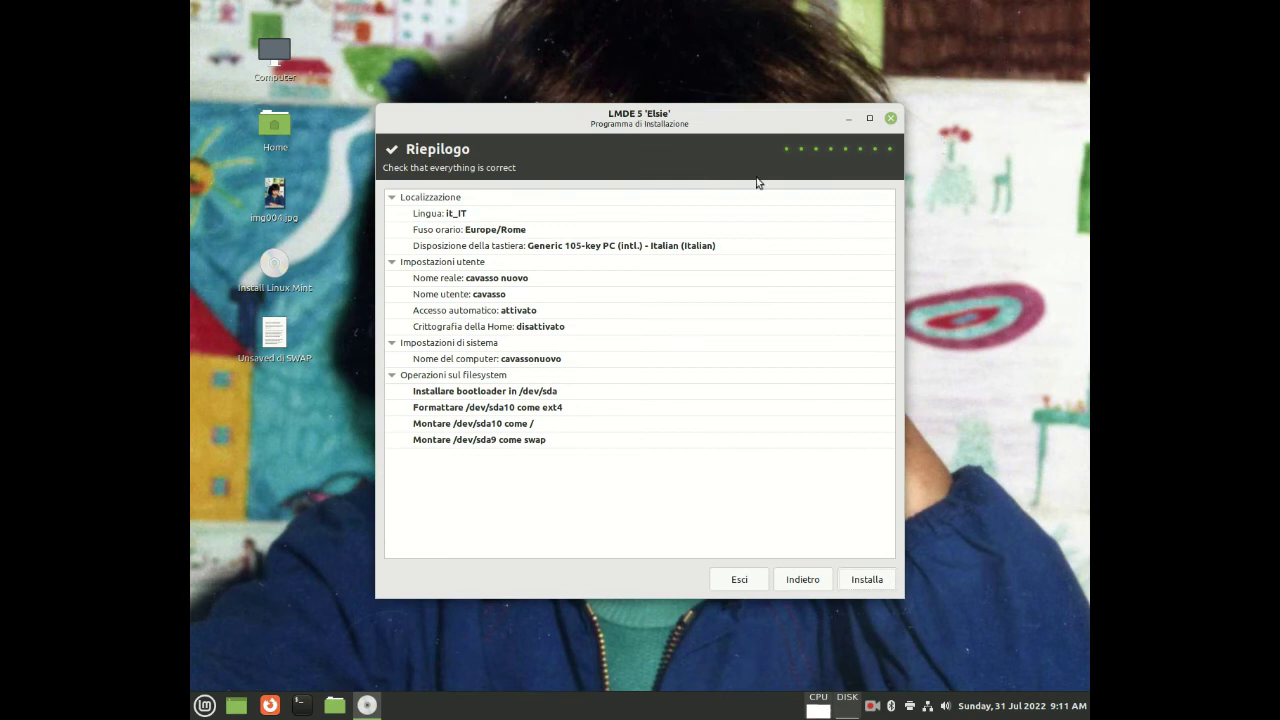
{"action": "left_click", "coordinate": [860, 579]}
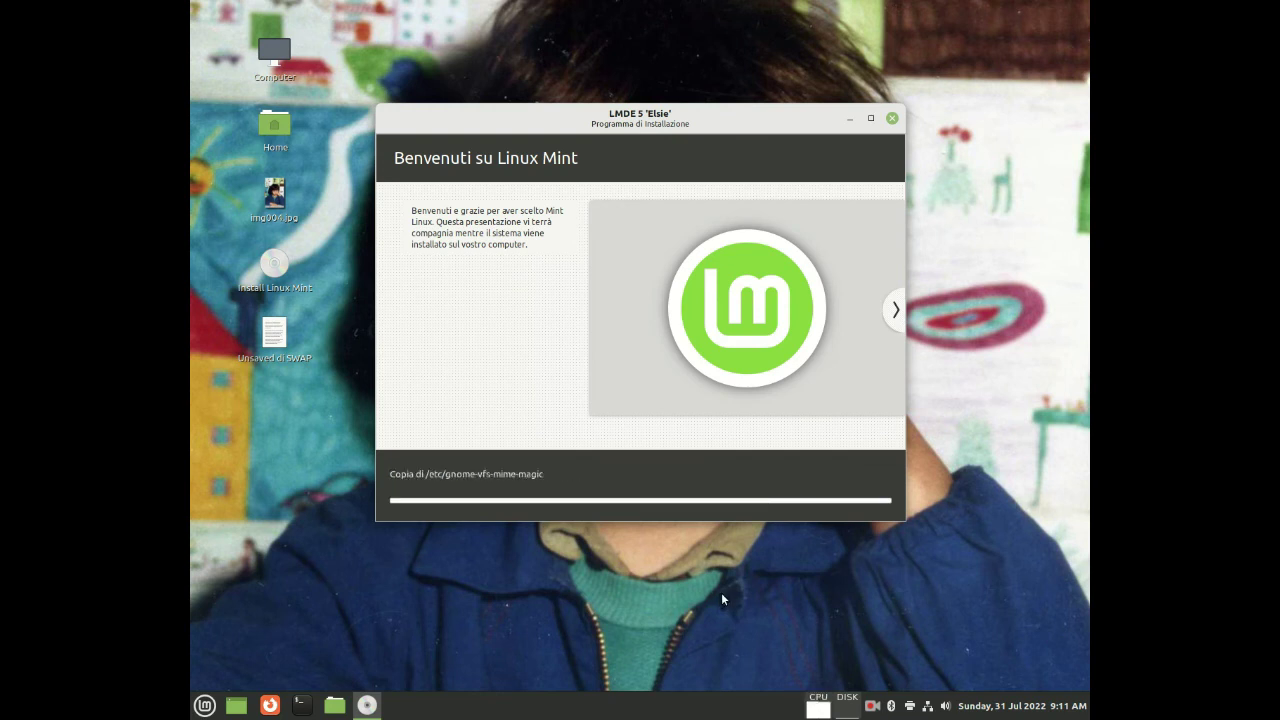
{"action": "left_click", "coordinate": [871, 709]}
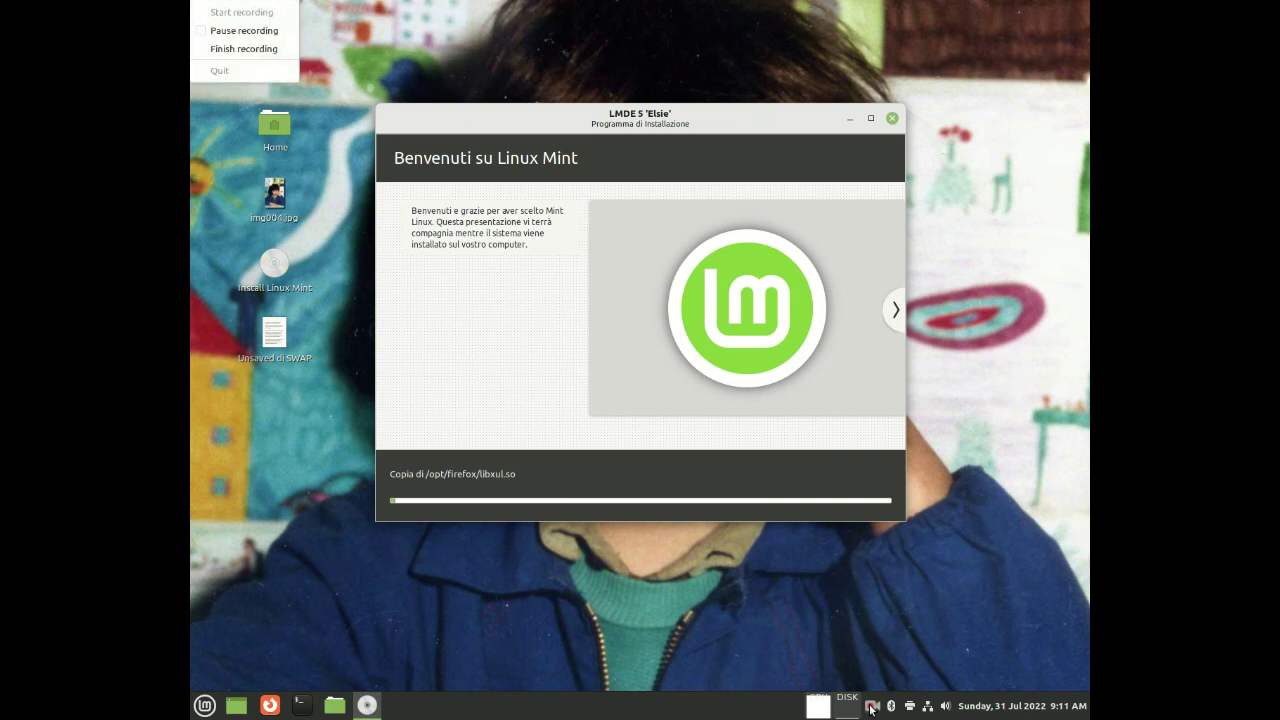
{"action": "left_click", "coordinate": [242, 31]}
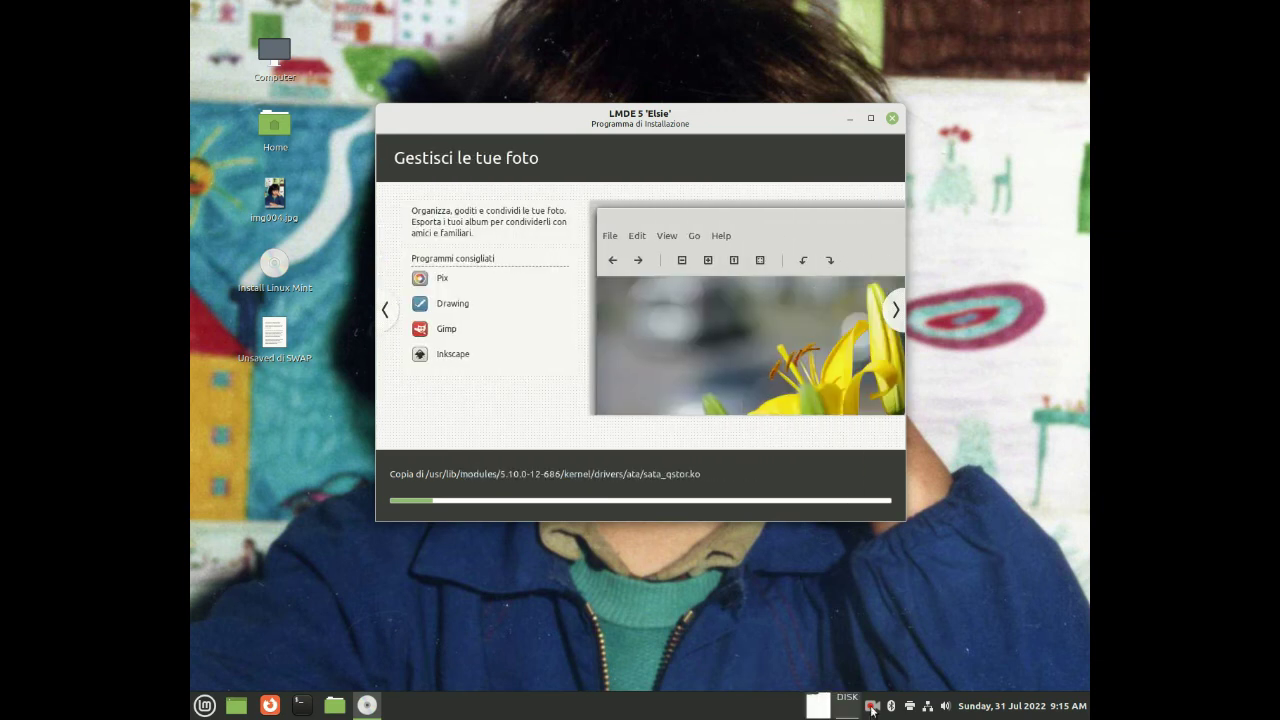
{"action": "left_click", "coordinate": [871, 707]}
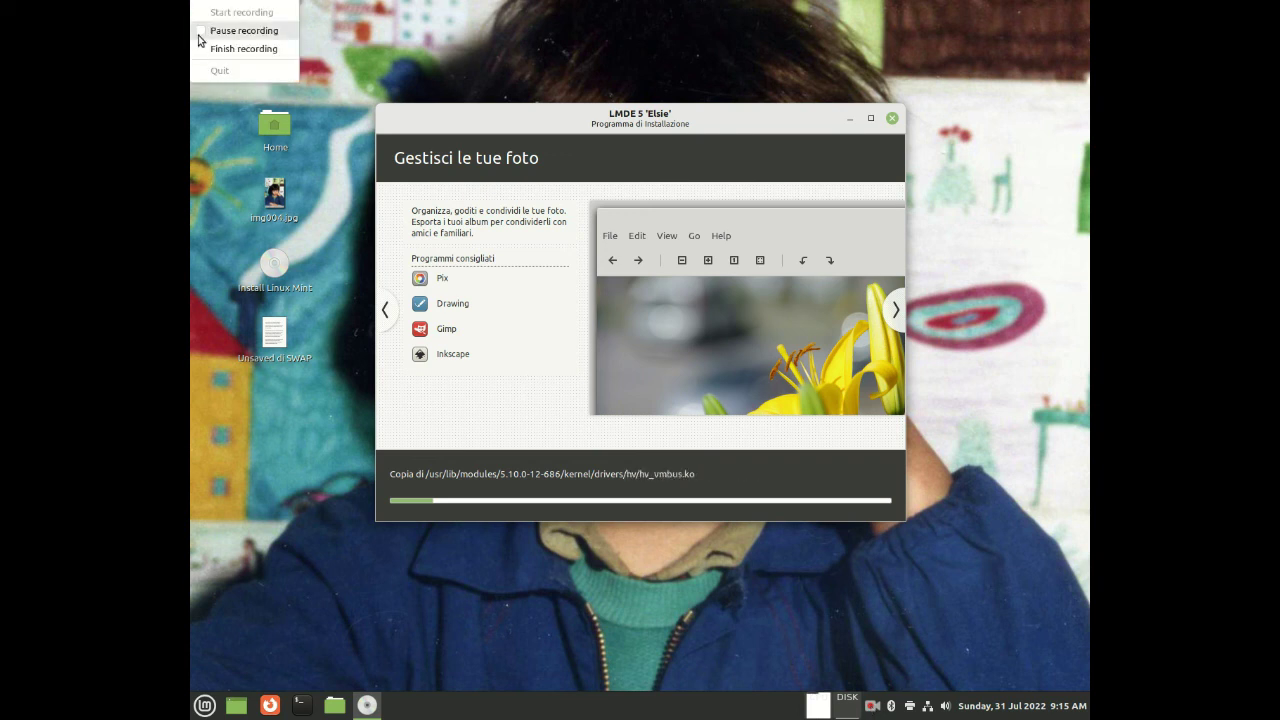
{"action": "left_click", "coordinate": [244, 30]}
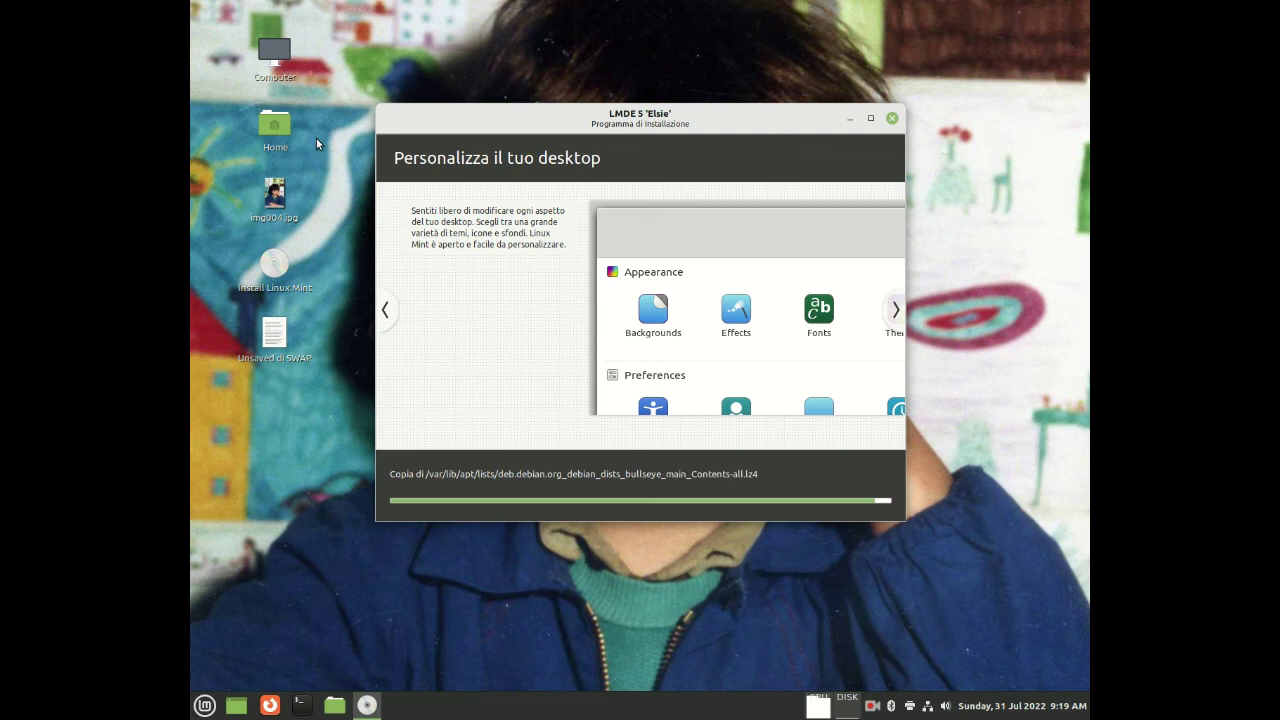
Keep checking on the running installer until the Installazione completata prompt appears
{"action": "left_click", "coordinate": [873, 707]}
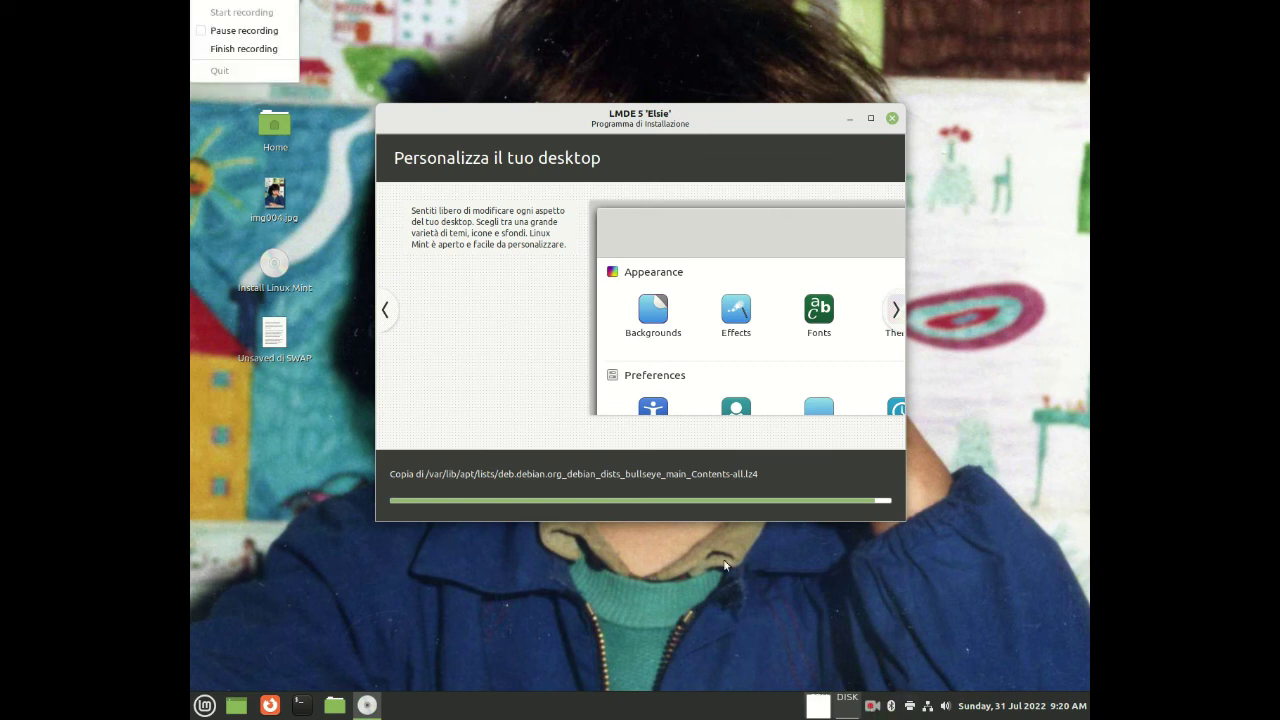
{"action": "left_click", "coordinate": [240, 31]}
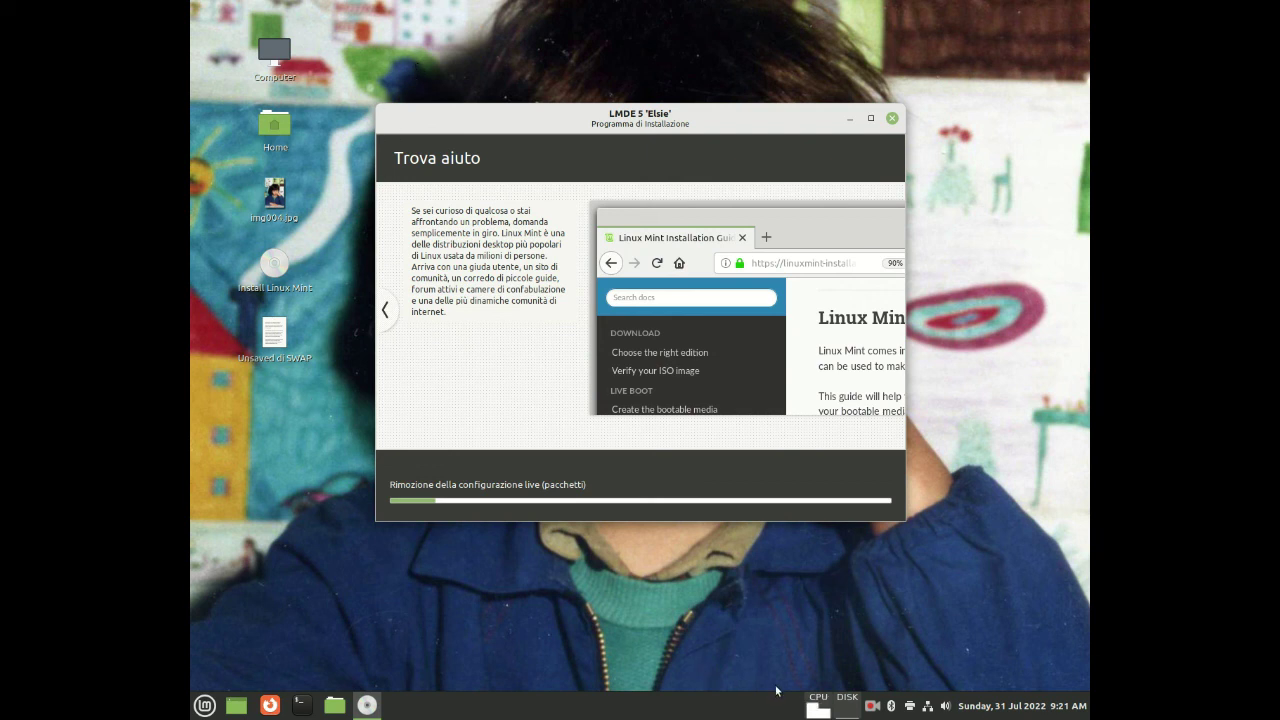
{"action": "left_click", "coordinate": [872, 705]}
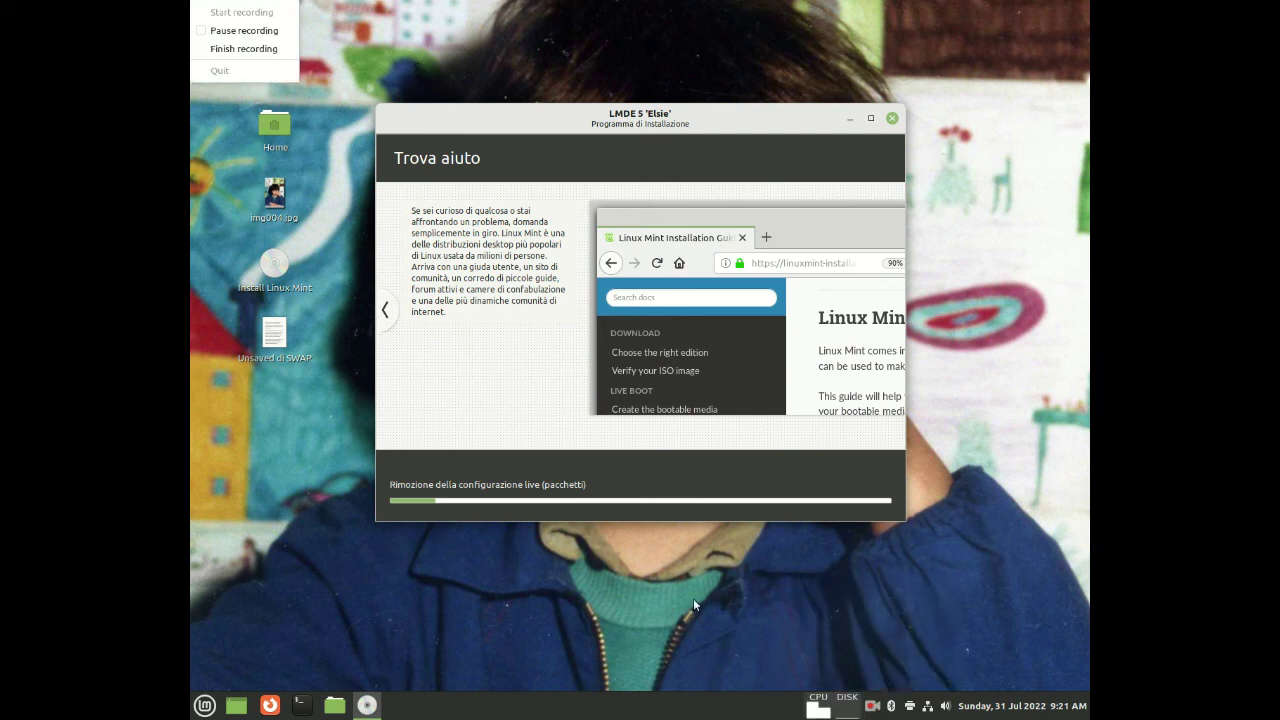
{"action": "left_click", "coordinate": [241, 31]}
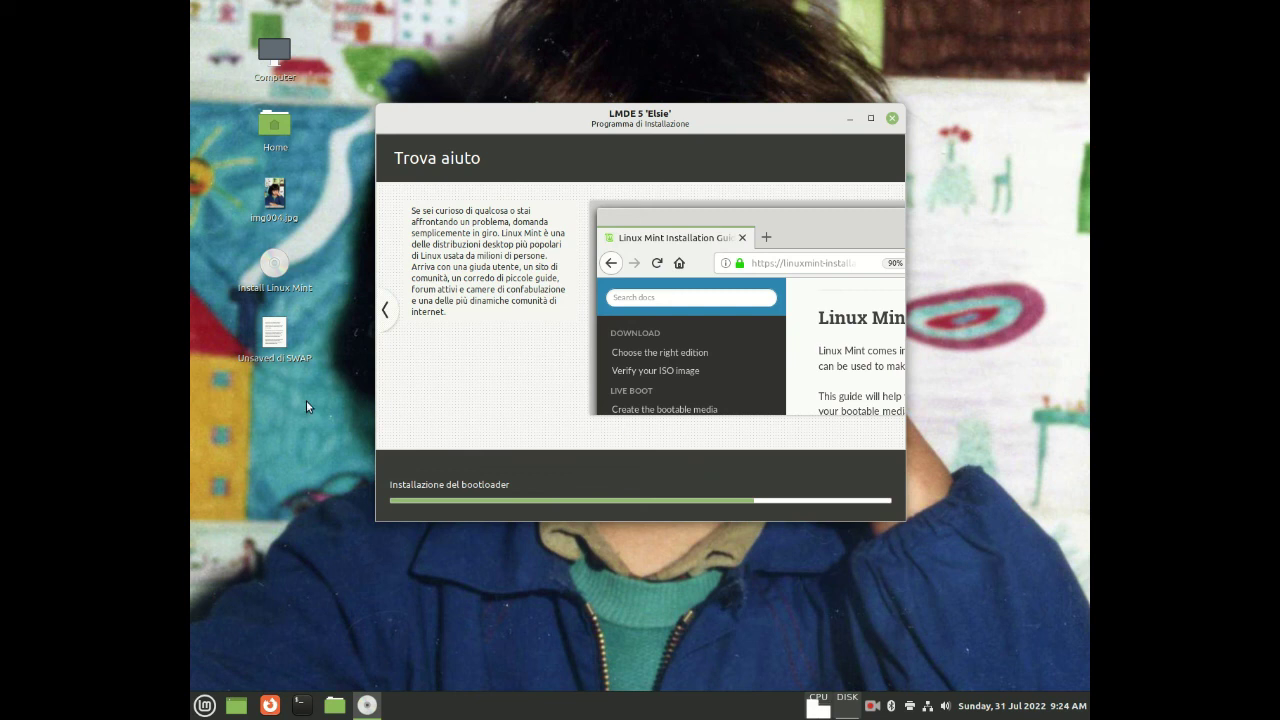
{"action": "left_click", "coordinate": [871, 707]}
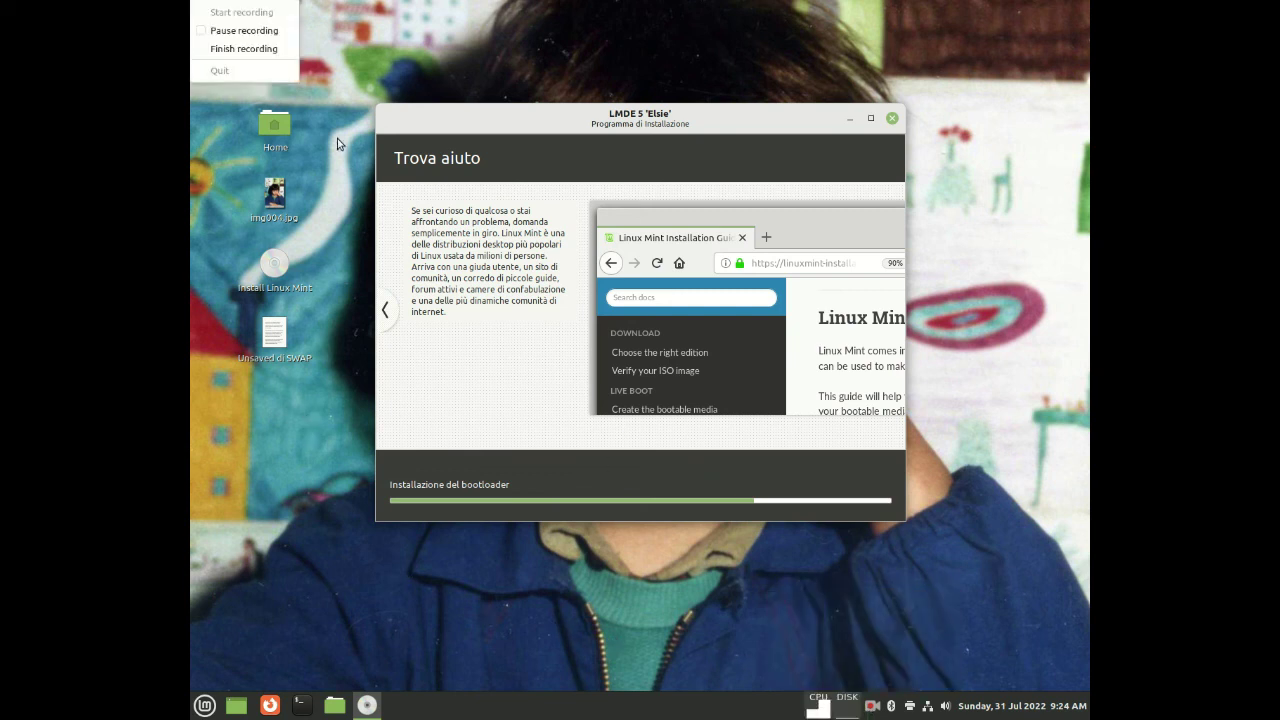
{"action": "left_click", "coordinate": [256, 31]}
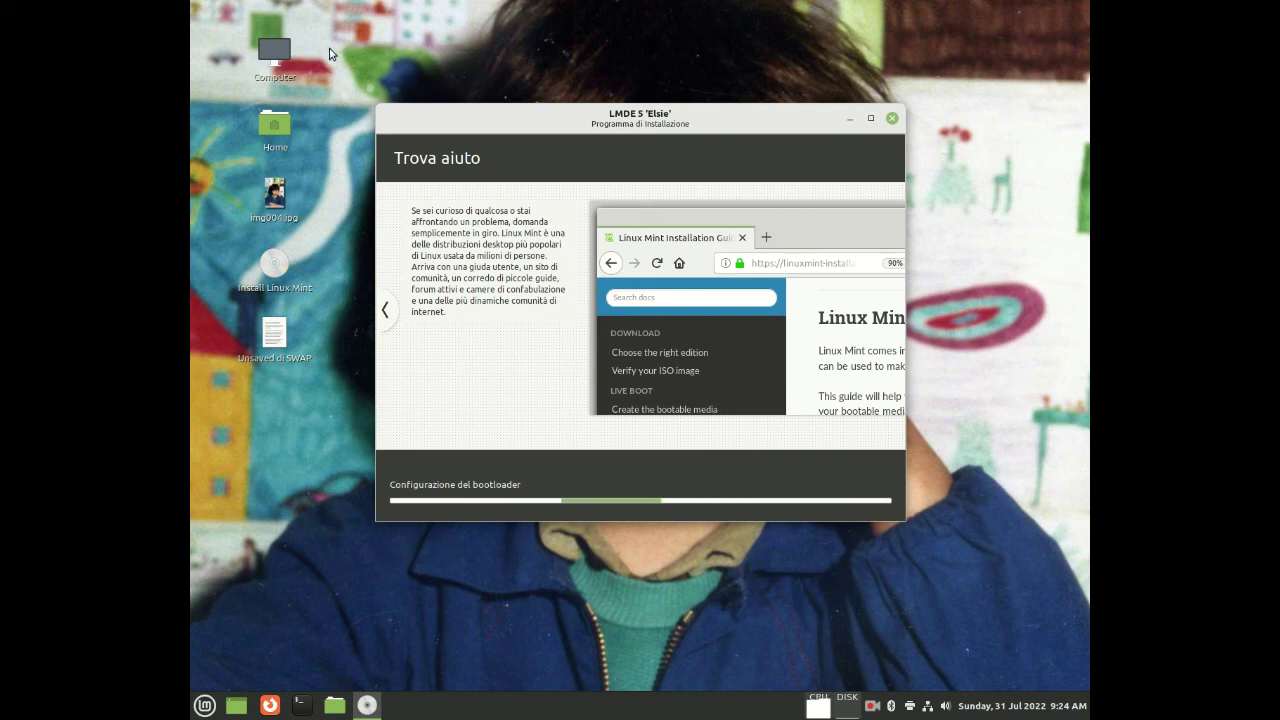
{"action": "left_click", "coordinate": [872, 707]}
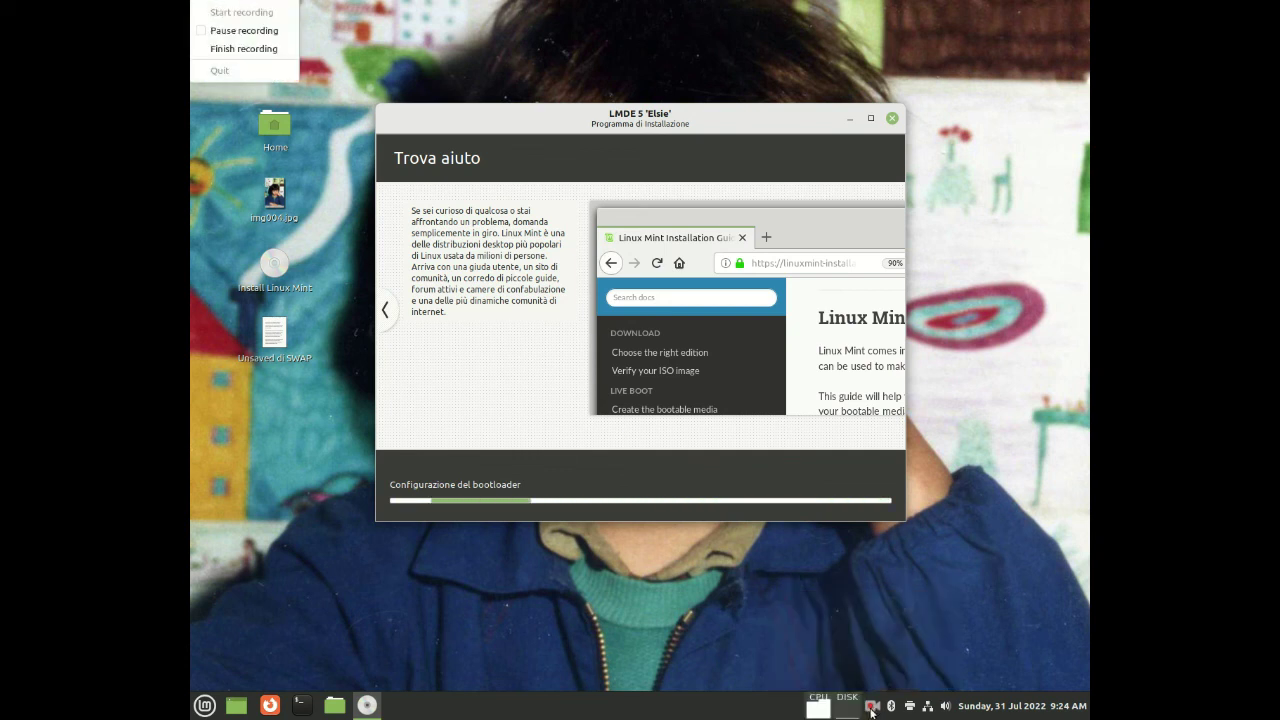
{"action": "left_click", "coordinate": [258, 31]}
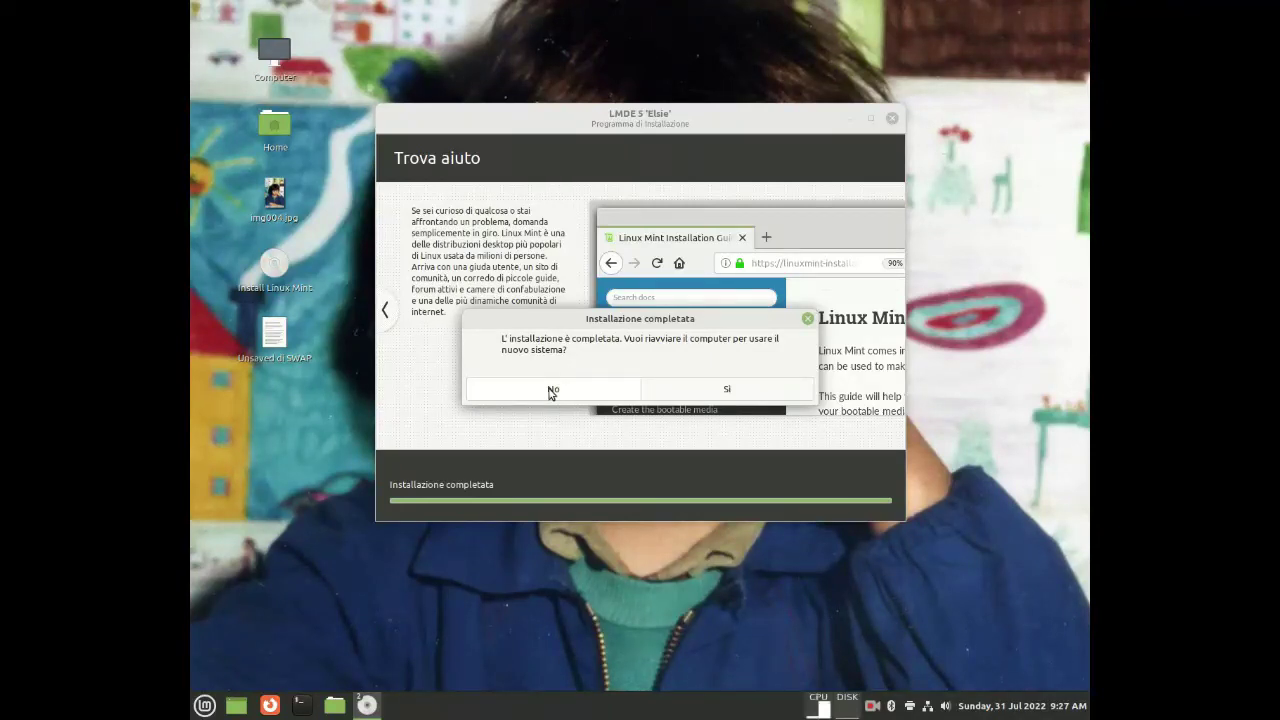
Answer No in the Installazione completata dialog to skip restarting
{"action": "left_click", "coordinate": [552, 391]}
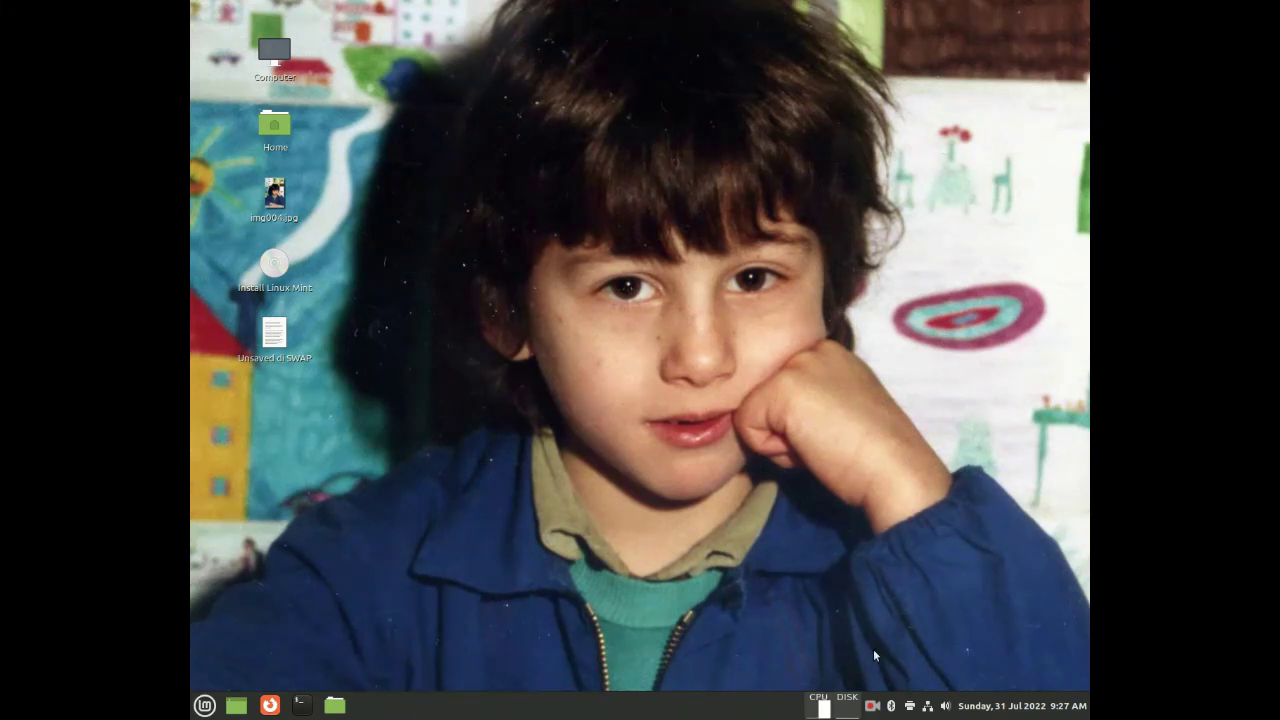
{"action": "left_click", "coordinate": [872, 708]}
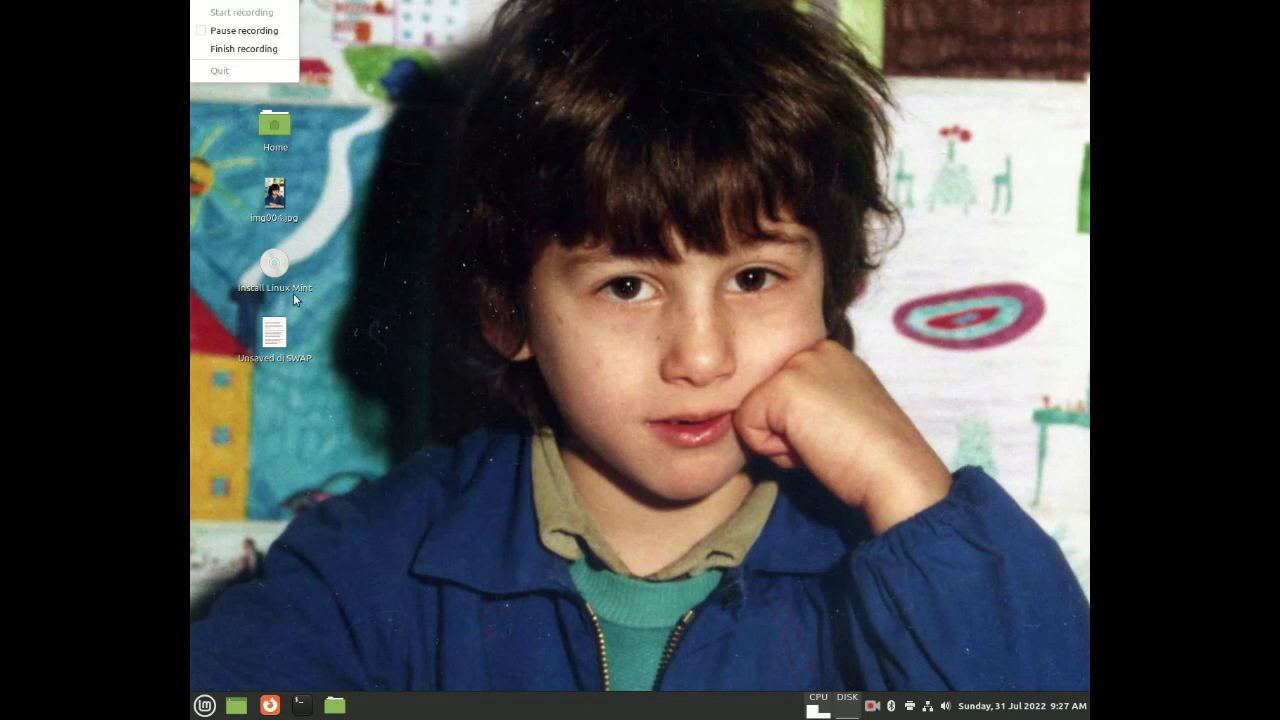